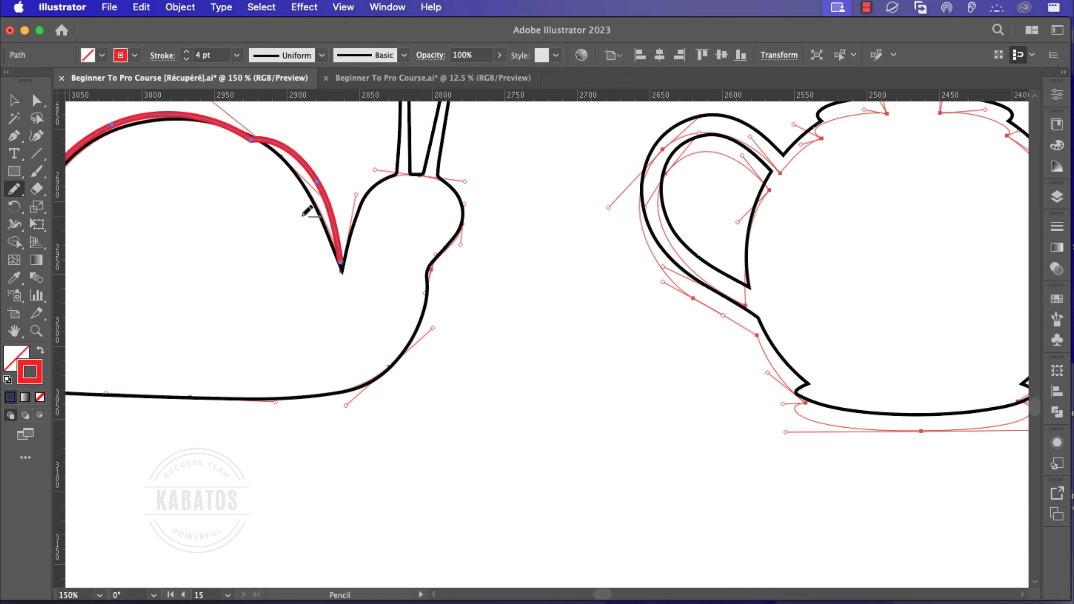
- Redraw the front end of the snail's shell with the Pencil tool and continue the trace up the neck to the rear antenna
scroll(304, 208, down, 1)
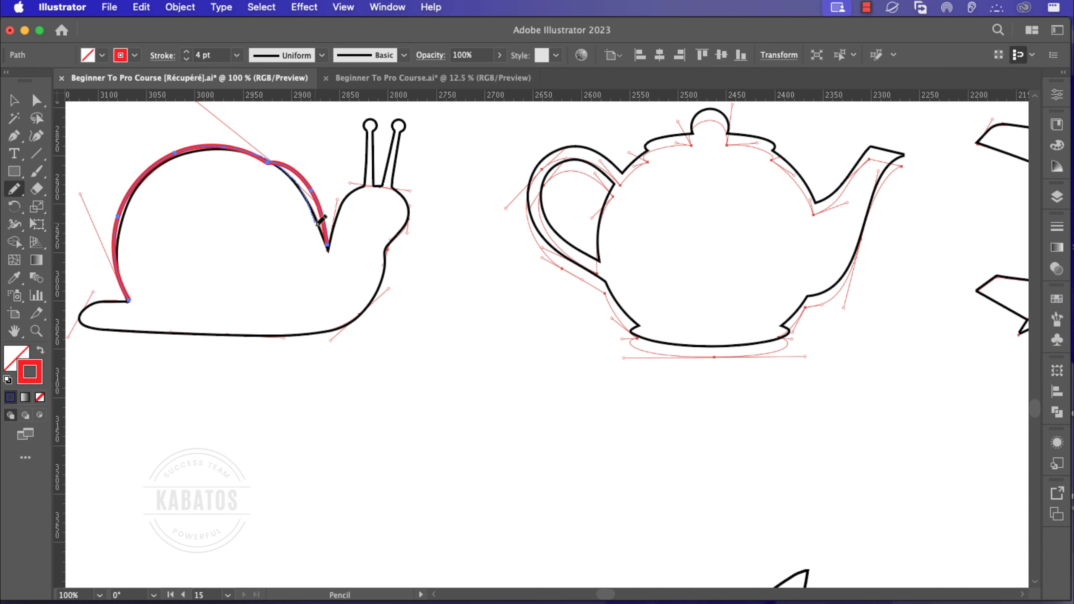
drag(327, 248, 325, 249)
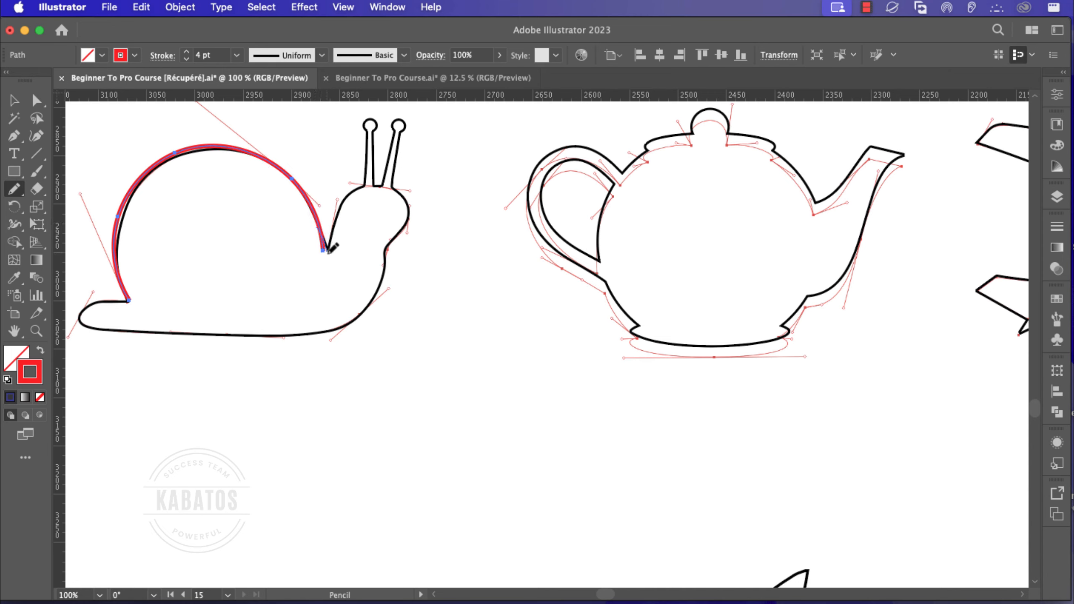
drag(335, 235, 363, 187)
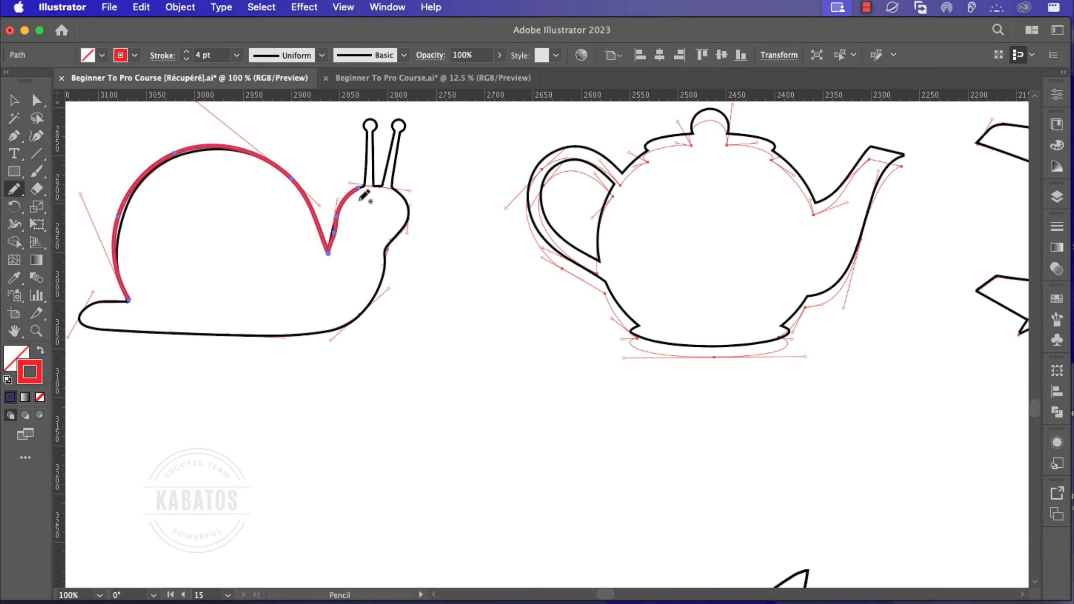
- Extend the red pencil path around the snail's rear antenna, up over its round tip and back down to its base
scroll(365, 182, up, 5)
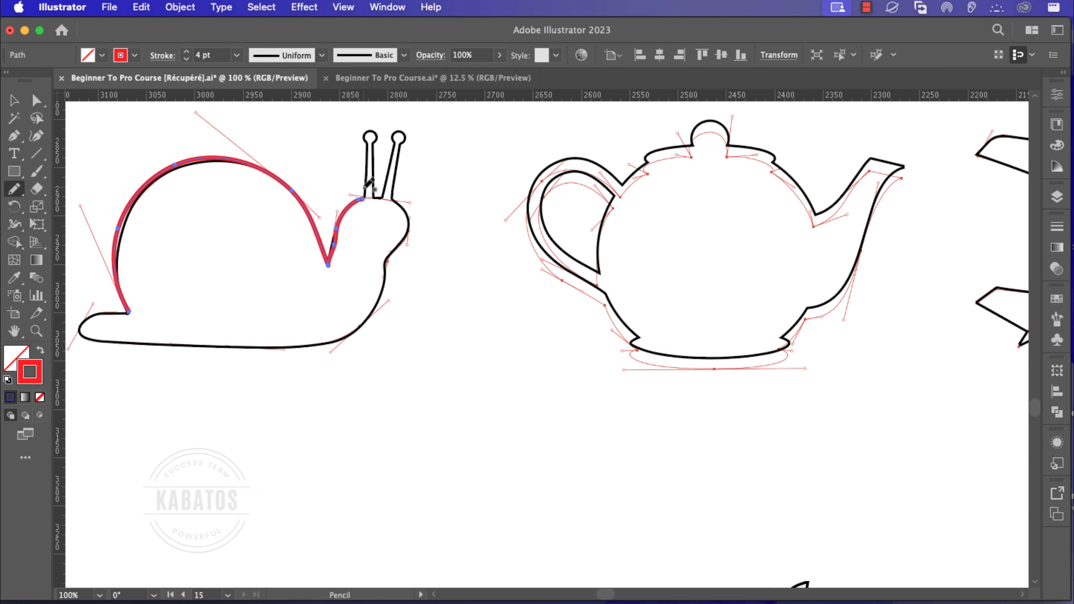
scroll(364, 219, up, 2)
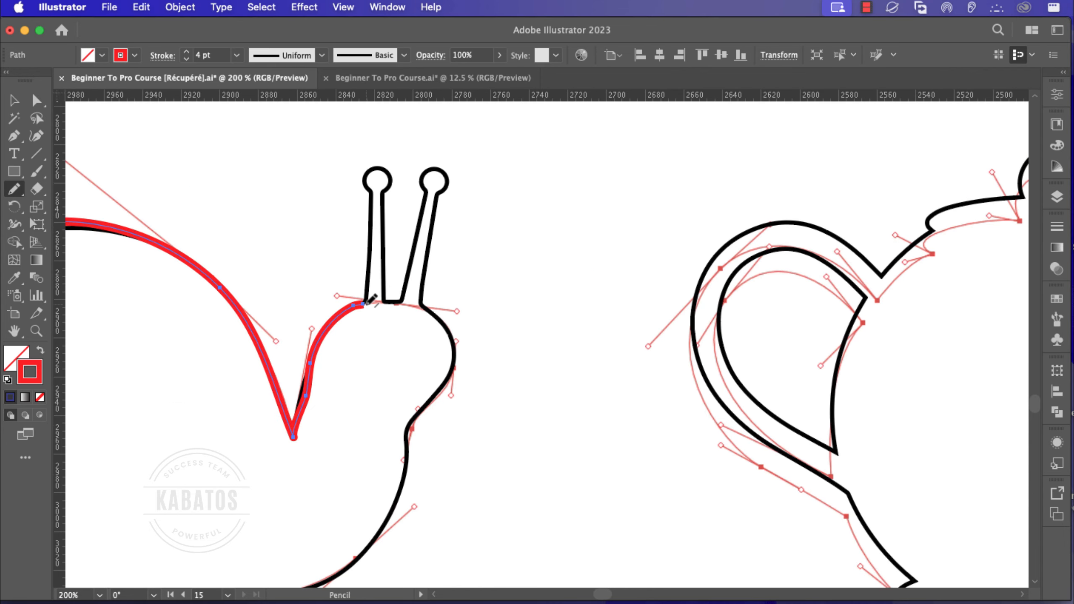
mouse_move(363, 304)
mouse_down()
mouse_move(375, 195)
mouse_move(365, 181)
mouse_move(380, 166)
mouse_move(391, 178)
mouse_move(383, 253)
mouse_up()
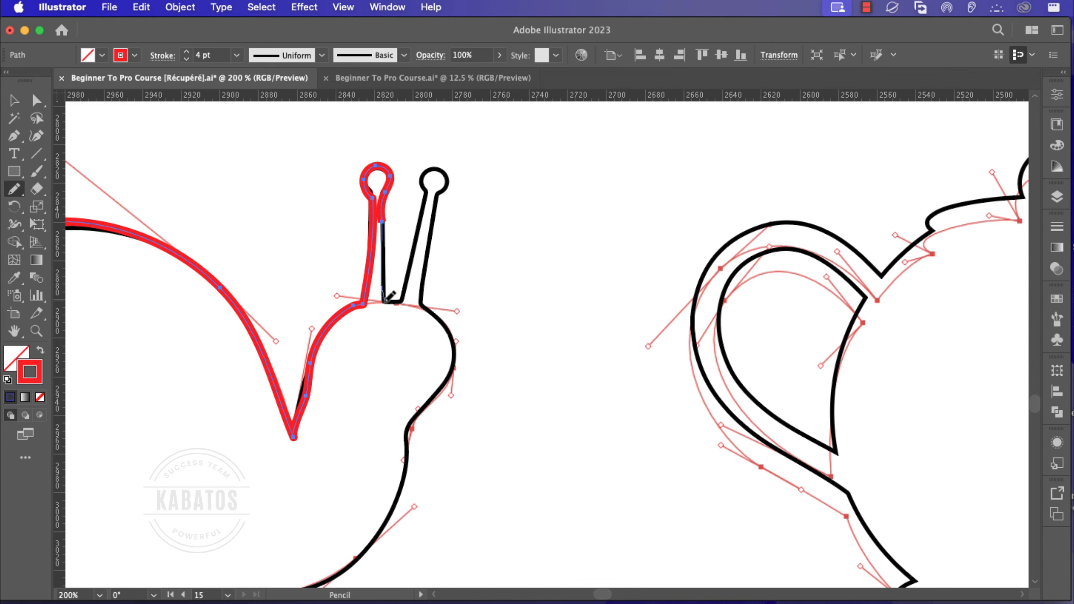
drag(386, 299, 385, 302)
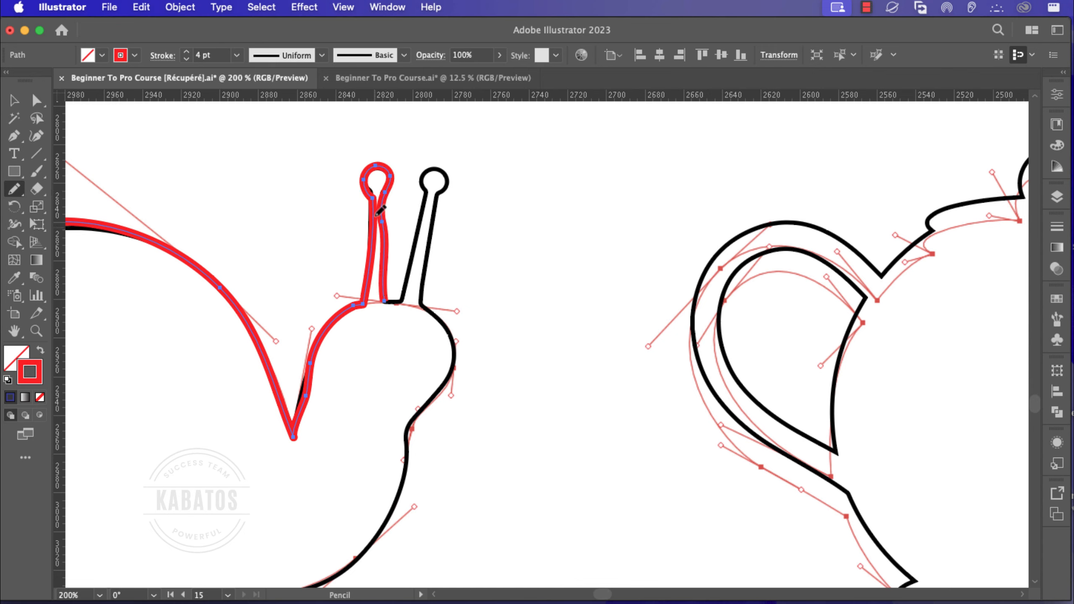
- Set the path's stroke to 2 pt and trace the snail's front antenna from base to tip and back down
click(186, 60)
click(186, 61)
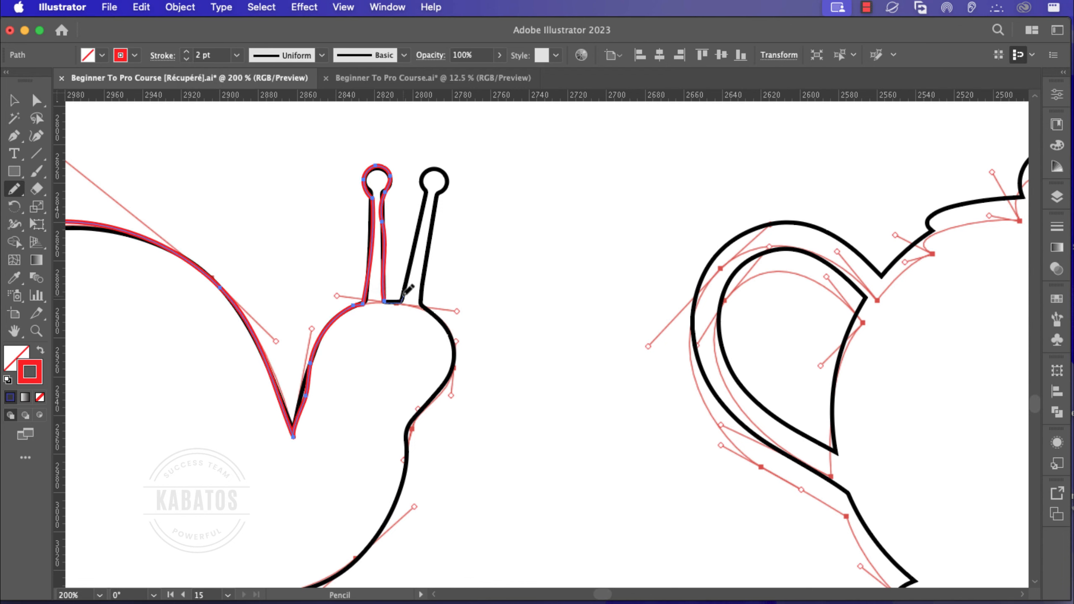
drag(410, 270, 418, 243)
drag(427, 200, 427, 198)
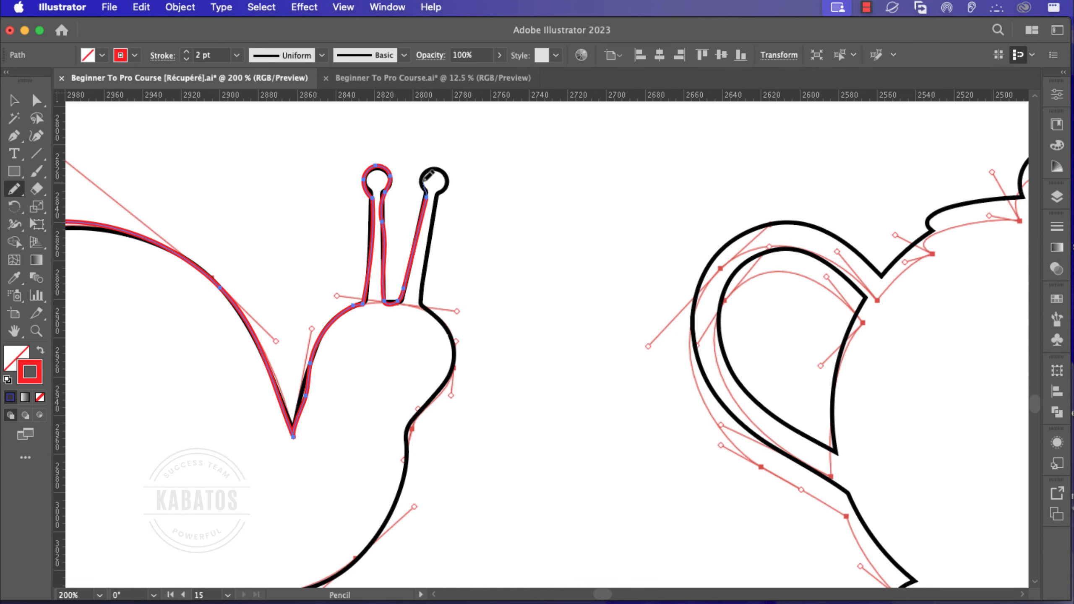
drag(444, 189, 434, 224)
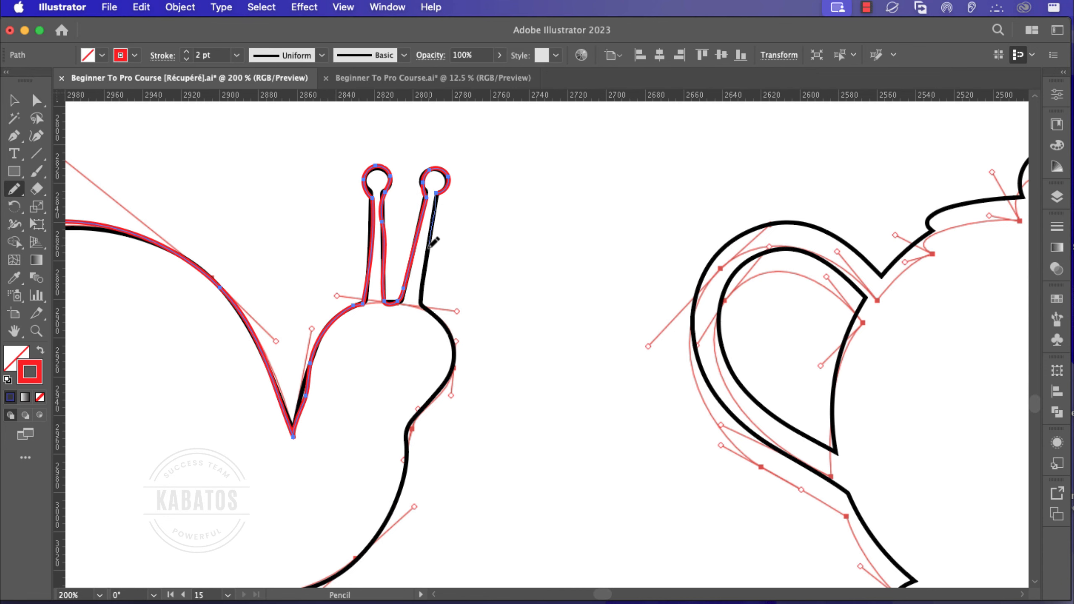
drag(428, 297, 428, 296)
- Continue the pencil path around the front of the snail's head to the notch below it
scroll(432, 293, down, 5)
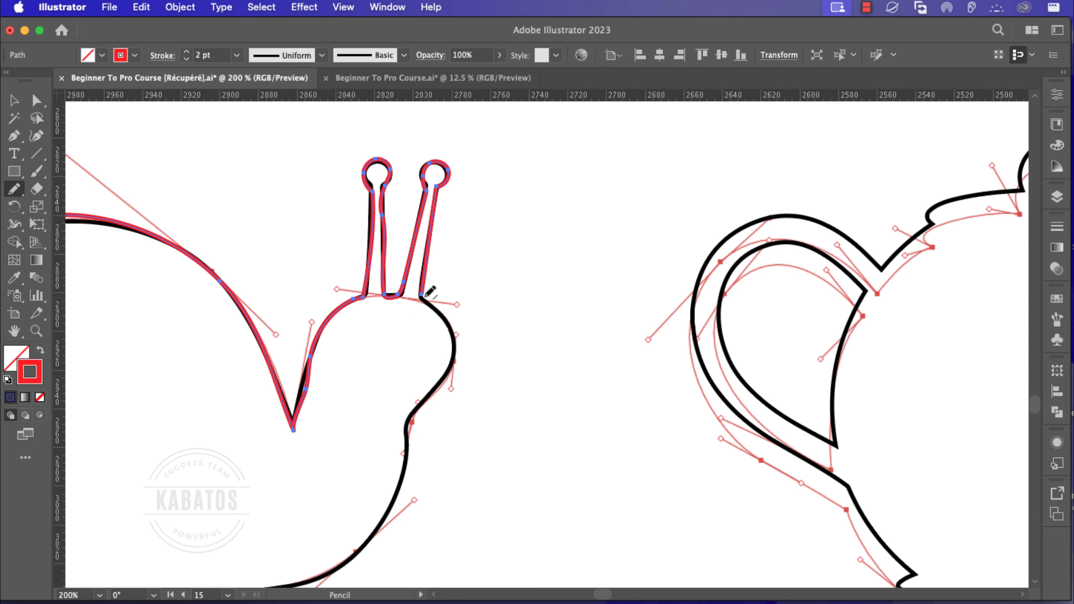
drag(422, 238, 450, 269)
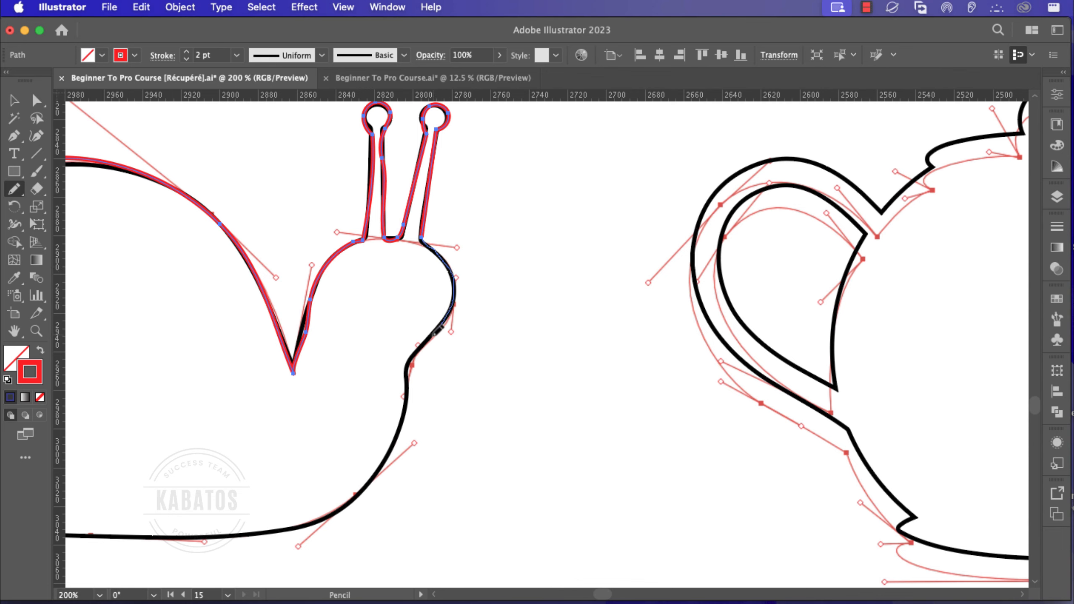
drag(421, 344, 419, 339)
scroll(412, 339, down, 7)
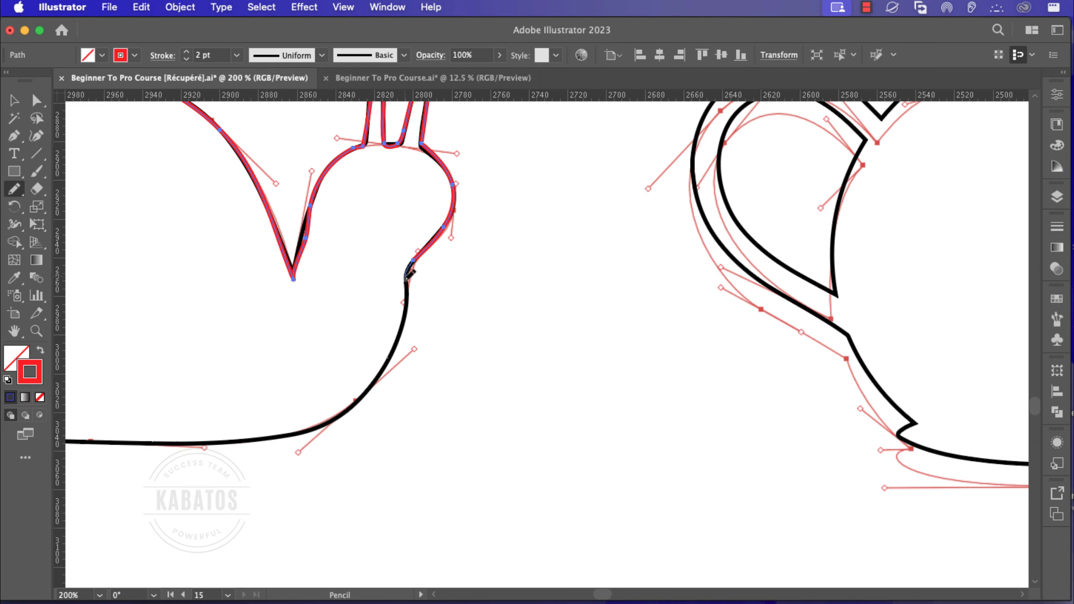
- Trace the snail's chest curve from the notch below the head to the start of the flat underside
drag(406, 306, 404, 335)
mouse_move(375, 386)
mouse_down()
mouse_move(499, 316)
mouse_move(609, 275)
mouse_up()
key(space)
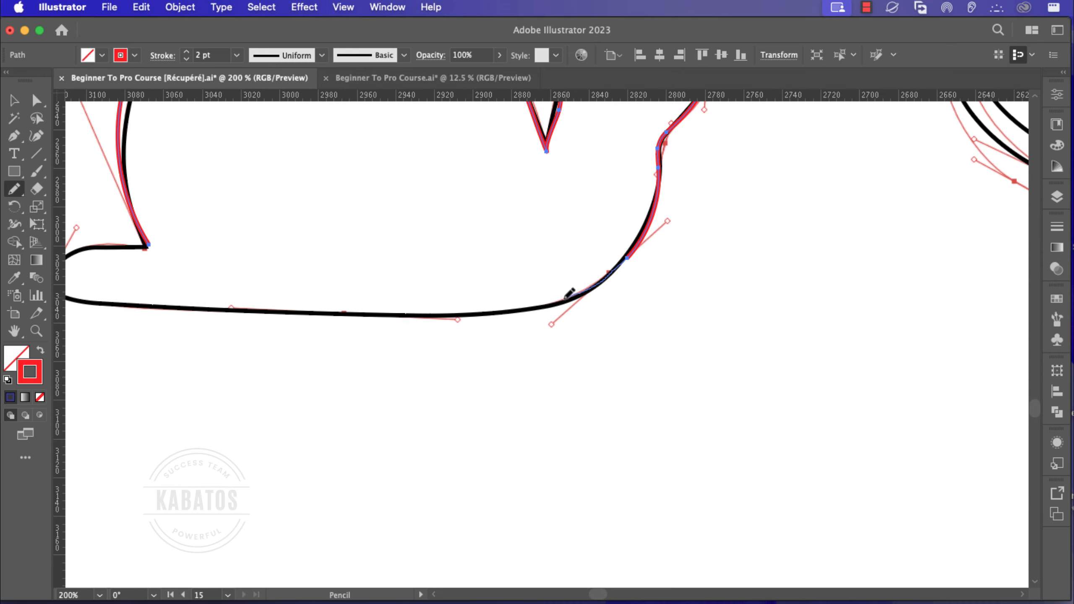
drag(503, 310, 500, 311)
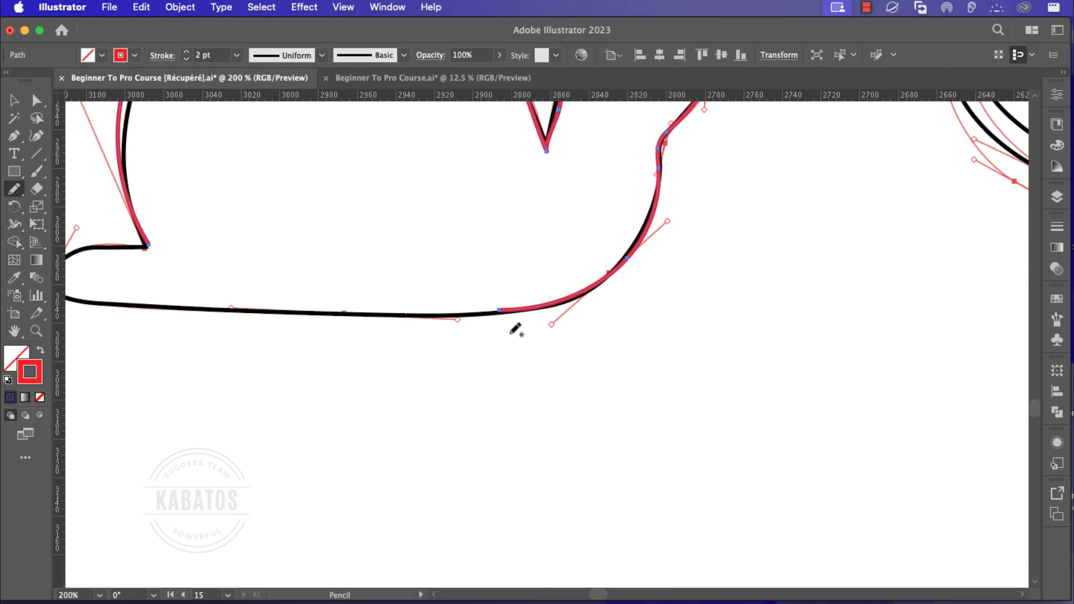
- Trace the snail's underside back to the tail, redrawing the parts that stray and undoing the last correction
key(space)
drag(409, 315, 560, 325)
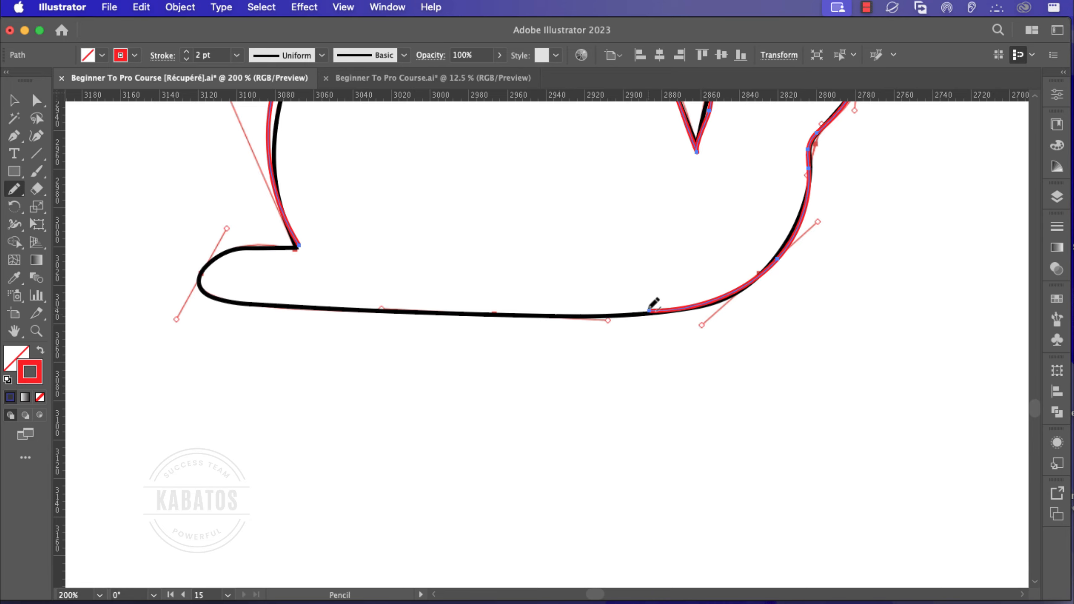
drag(655, 308, 222, 302)
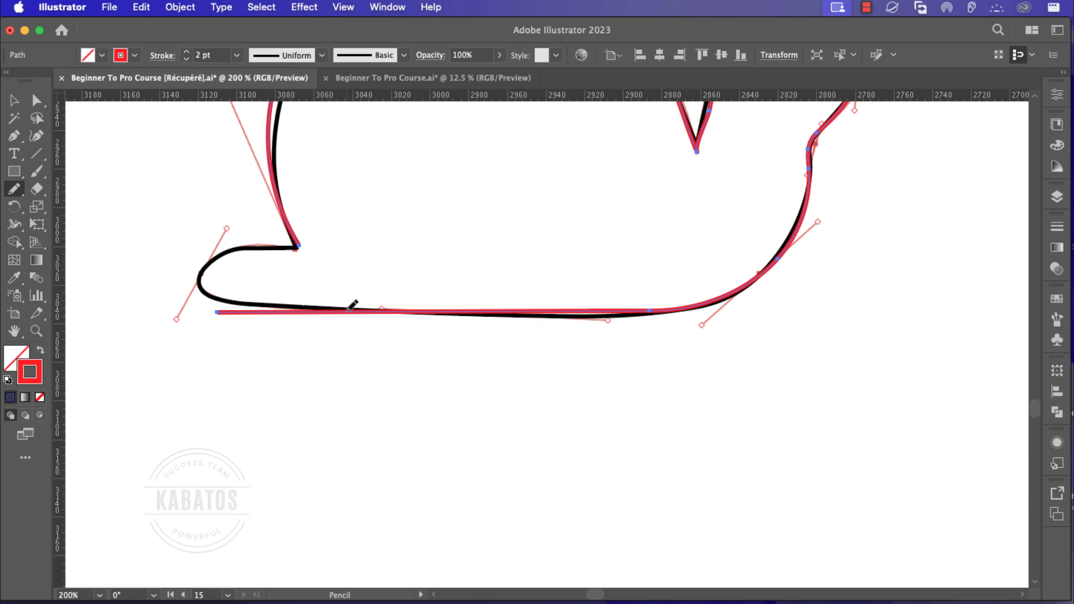
drag(347, 310, 225, 301)
drag(658, 312, 410, 313)
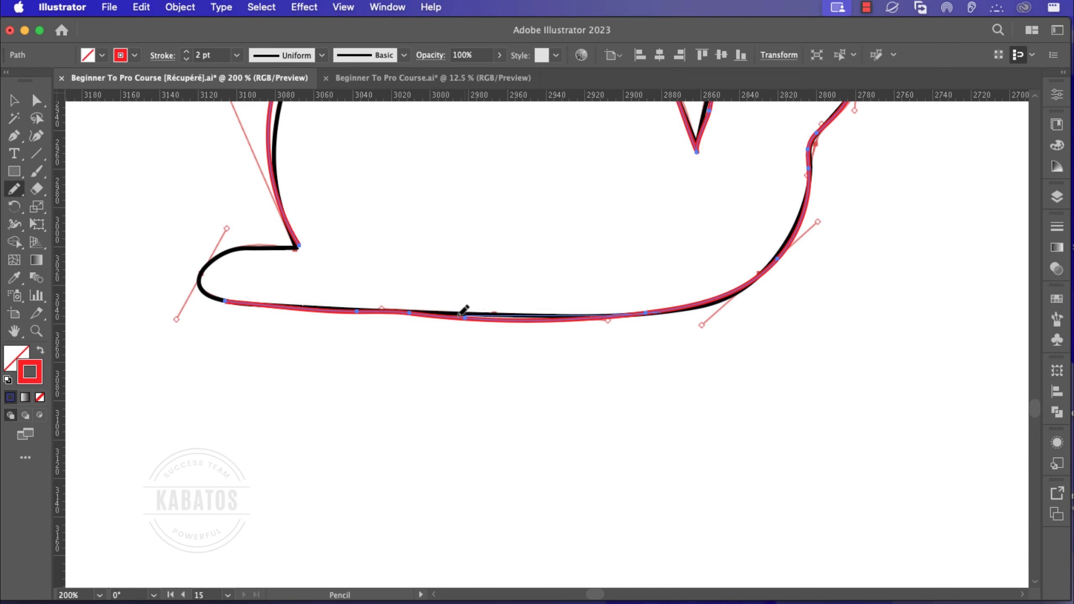
key(super+z)
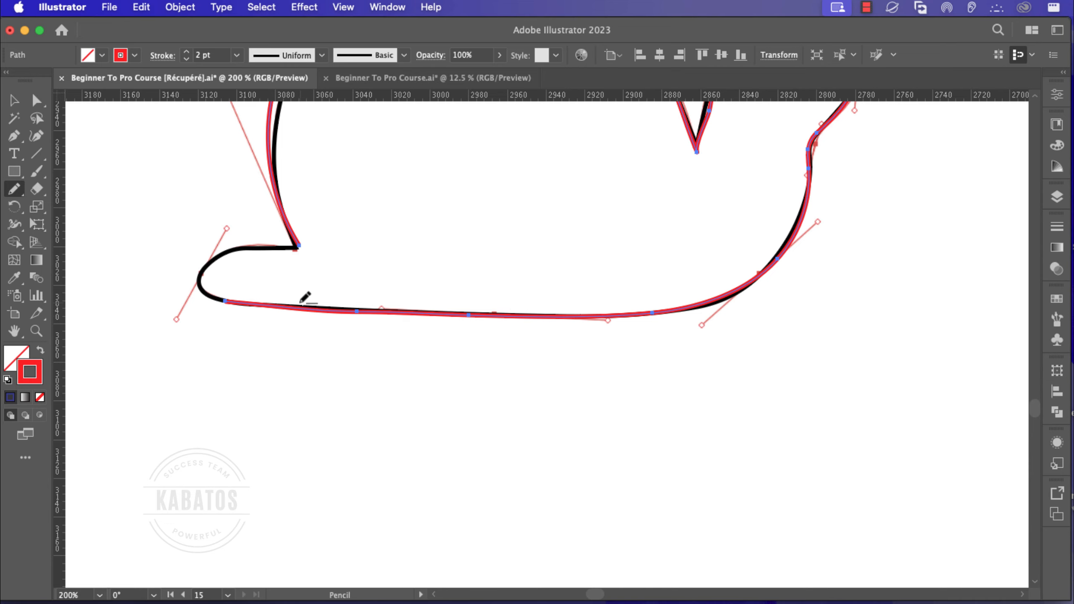
- Trace the snail's rounded tail, close the outline at the shell's rear base, and undo the stray line across the body
scroll(304, 293, left, 5)
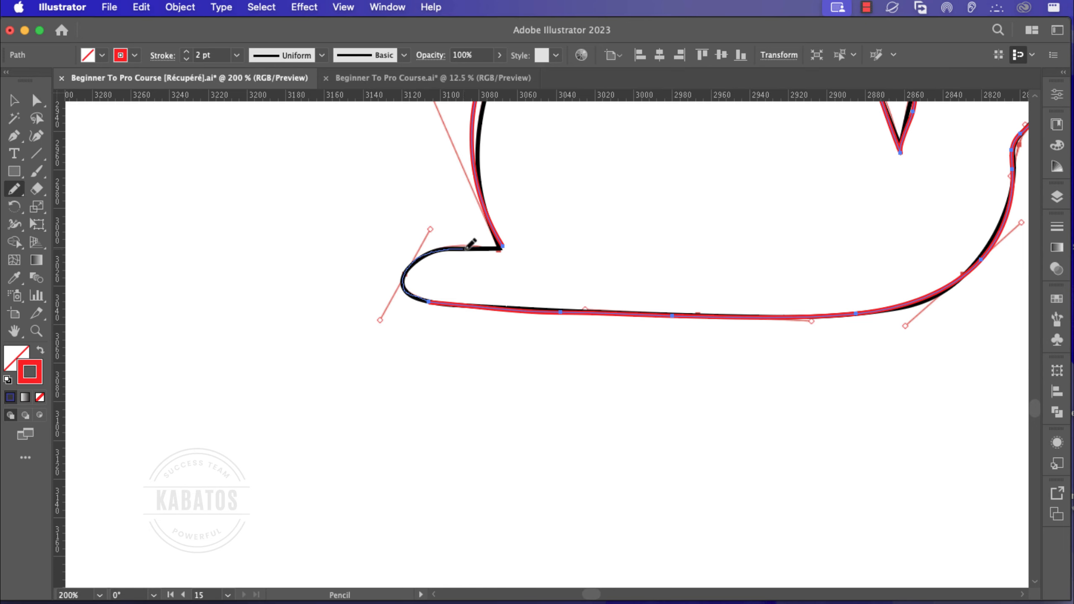
drag(484, 248, 485, 249)
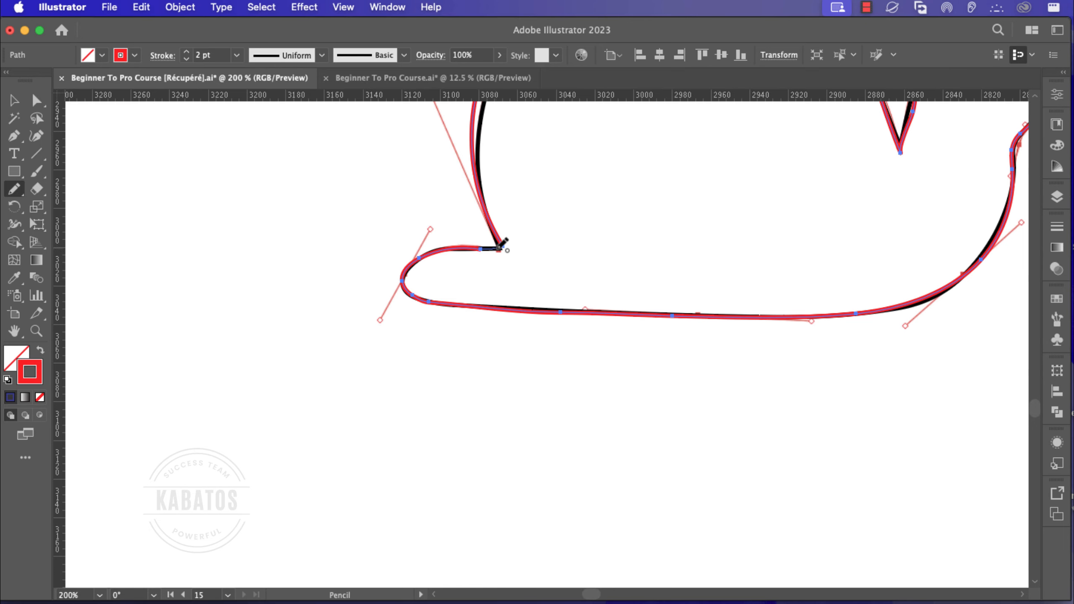
scroll(607, 279, down, 2)
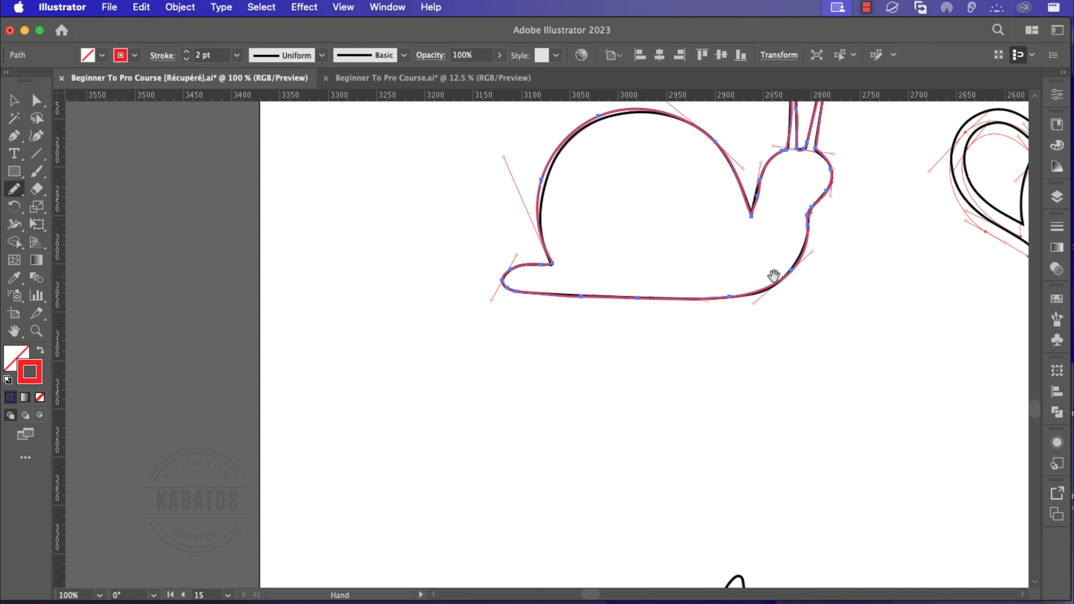
drag(773, 273, 690, 334)
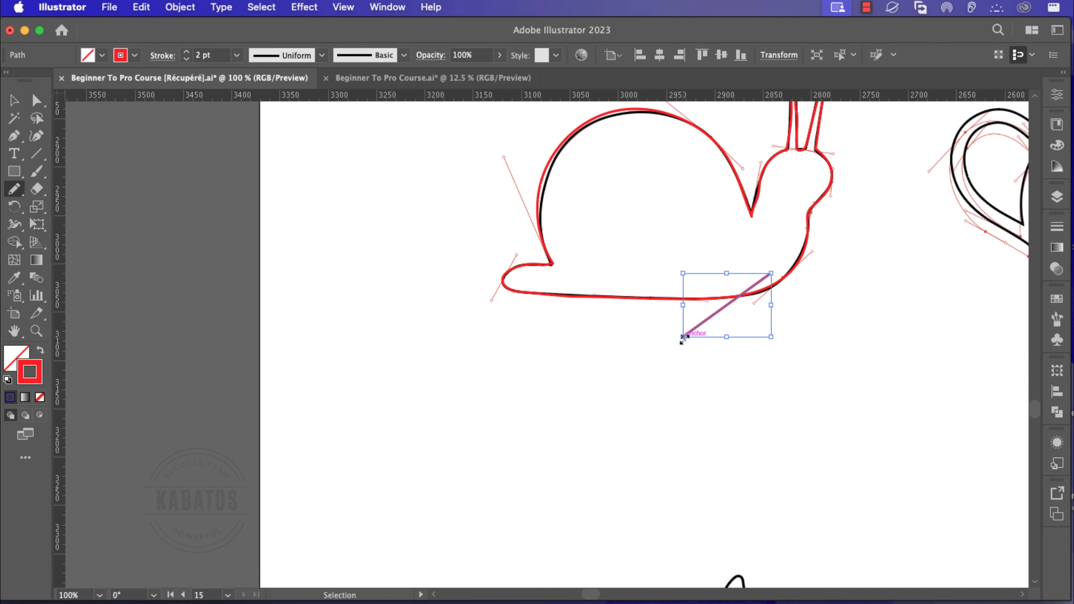
key(super+z)
drag(837, 292, 625, 386)
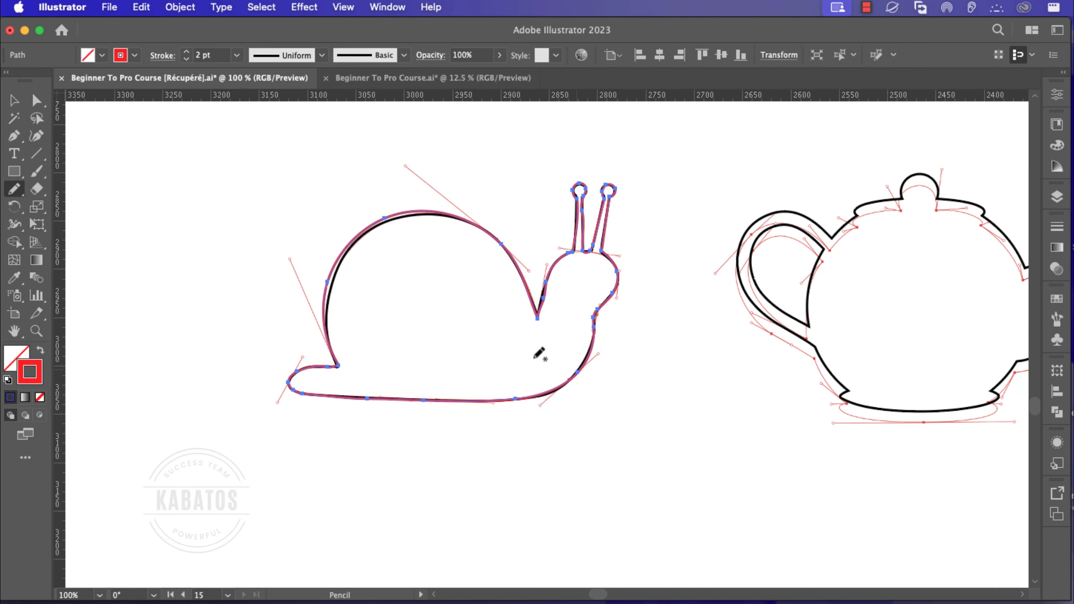
- Inspect the Pencil tool's fidelity and path-editing options, then dismiss them
double_click(14, 191)
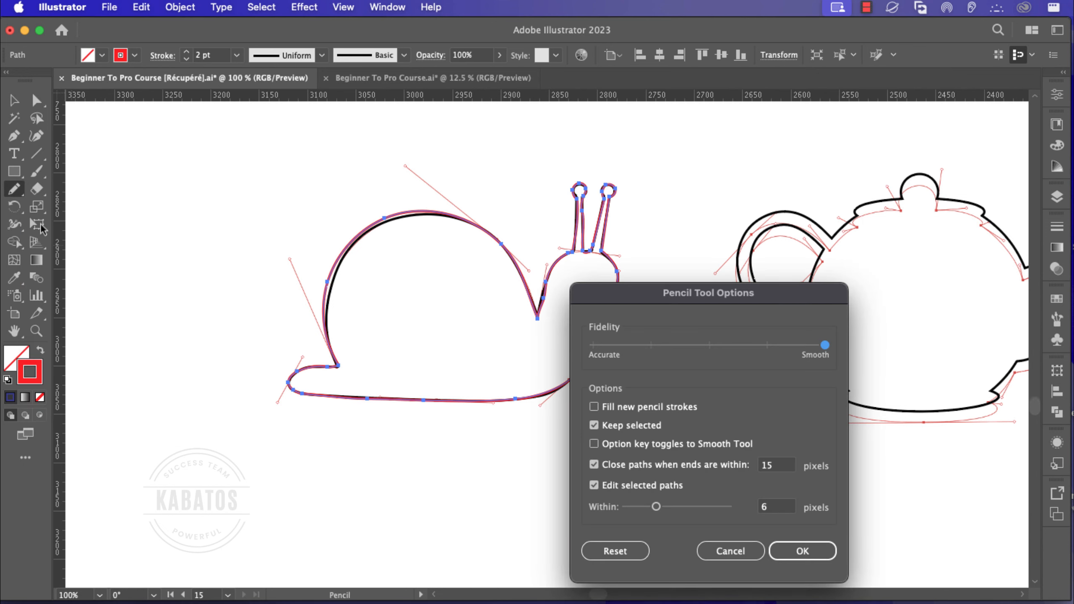
drag(719, 300, 543, 173)
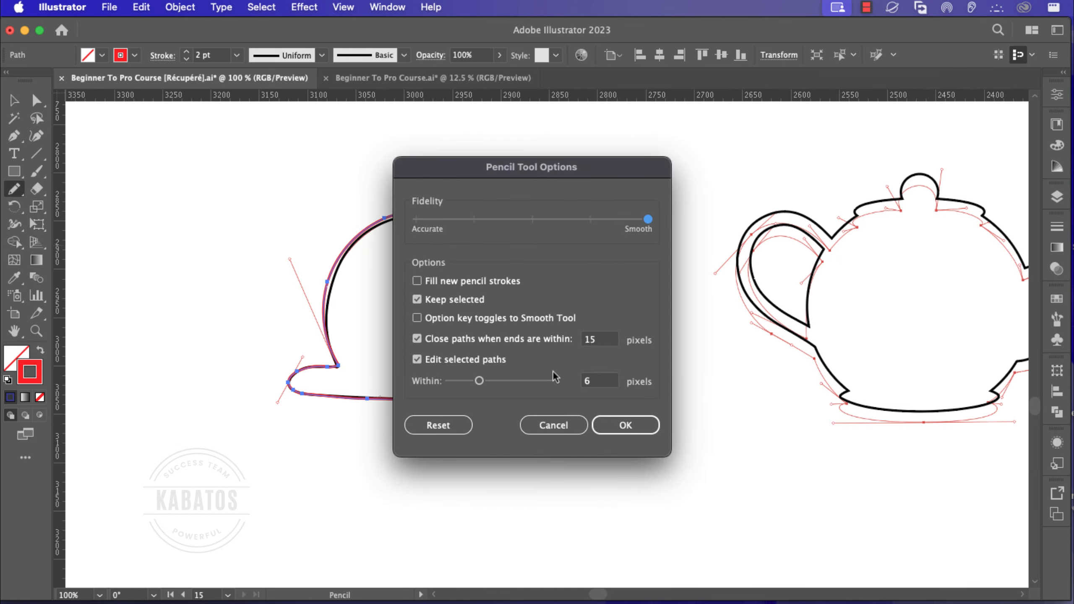
click(553, 425)
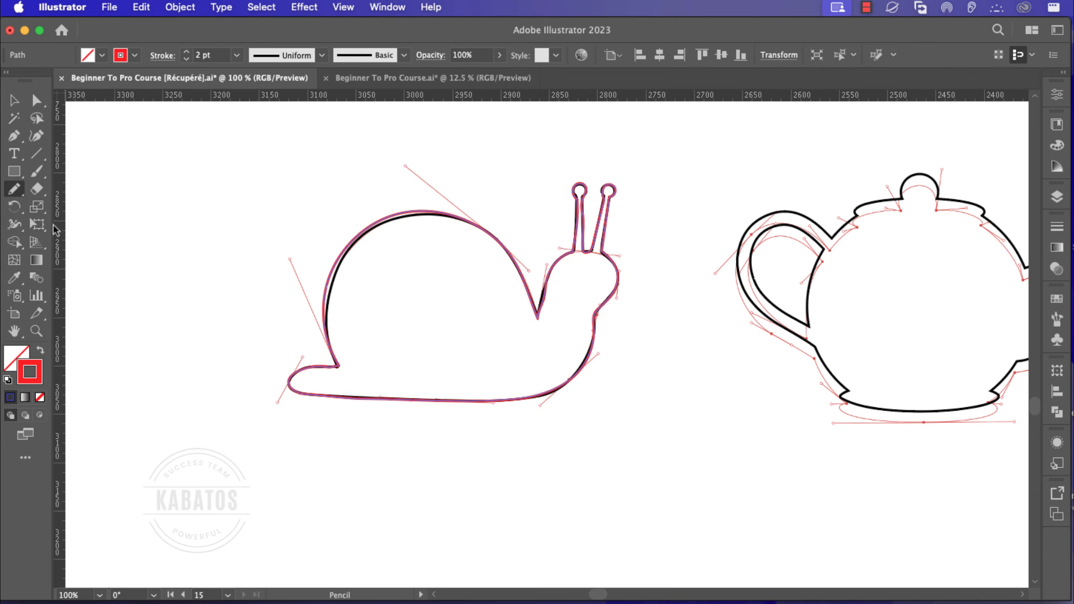
- Smooth the traced curve at the back of the snail's neck near the shell with the Smooth tool
drag(21, 196, 70, 225)
scroll(592, 308, up, 4)
scroll(599, 188, up, 3)
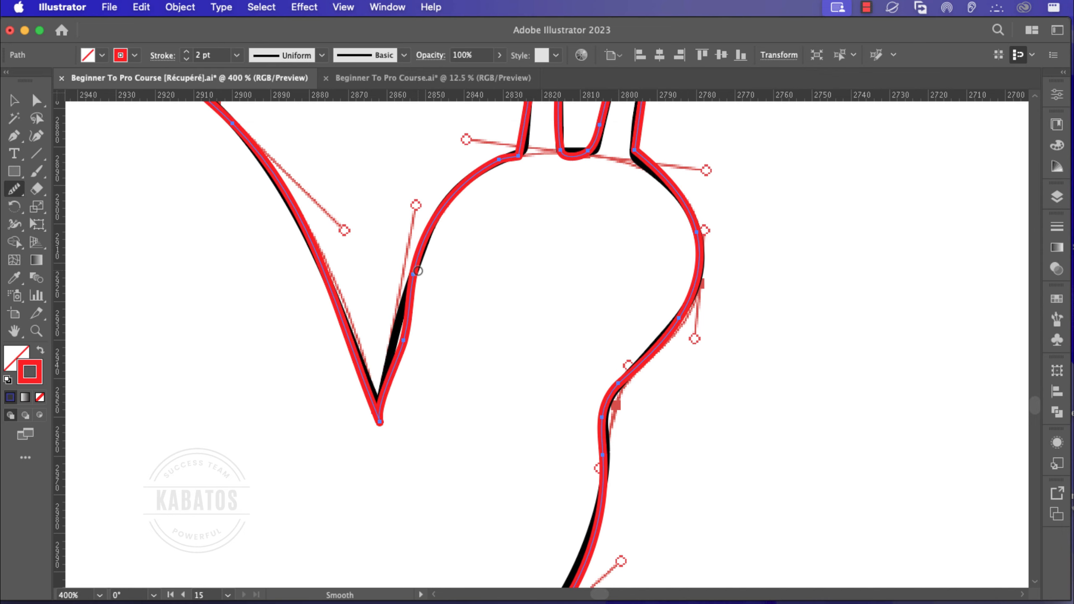
mouse_move(418, 271)
mouse_down()
mouse_move(390, 382)
mouse_move(402, 339)
mouse_move(390, 379)
mouse_move(392, 368)
mouse_move(354, 374)
mouse_move(375, 403)
mouse_move(394, 353)
mouse_move(379, 393)
mouse_move(361, 367)
mouse_move(375, 402)
mouse_move(400, 337)
mouse_up()
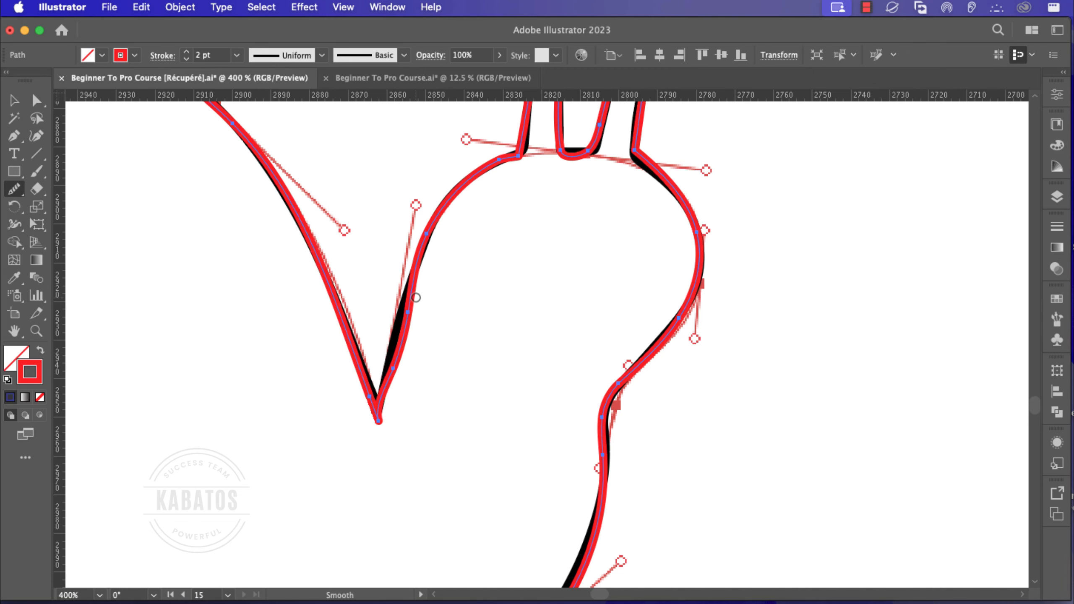
mouse_move(416, 297)
mouse_down()
mouse_move(393, 355)
mouse_move(408, 296)
mouse_move(396, 349)
mouse_move(402, 306)
mouse_up()
- Smooth the wavy inner edge of the snail's rear antenna
scroll(660, 305, up, 10)
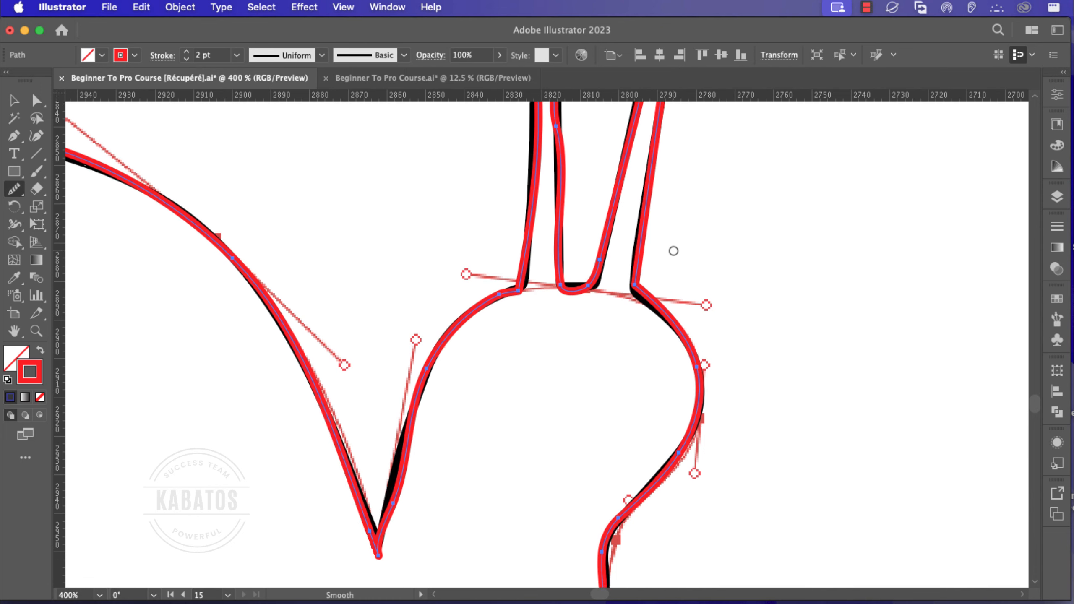
drag(564, 198, 560, 313)
mouse_move(559, 218)
mouse_down()
mouse_move(560, 268)
mouse_move(557, 244)
mouse_up()
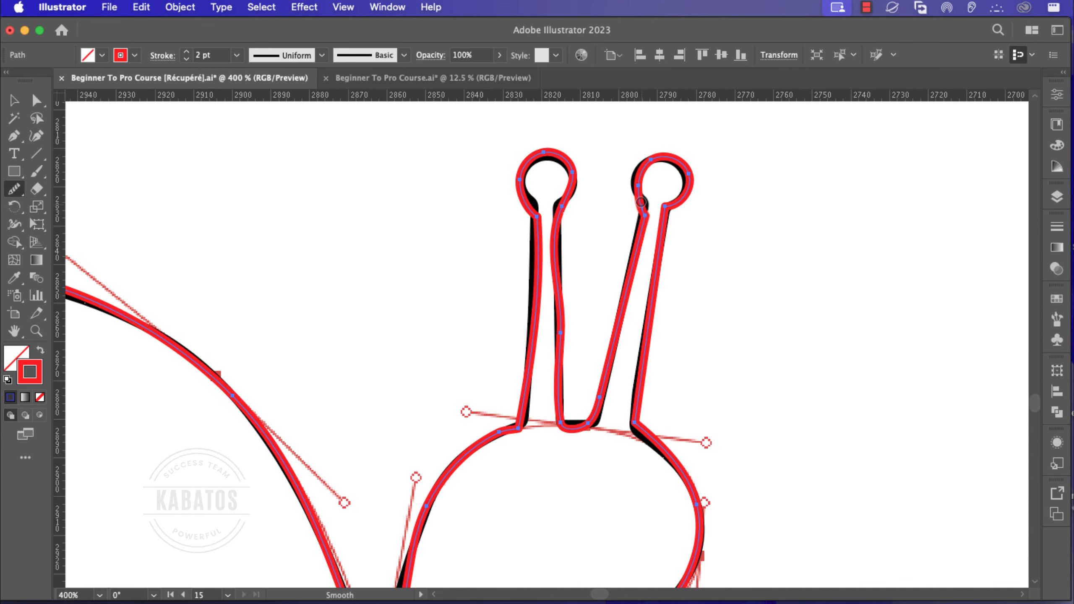
scroll(675, 250, down, 4)
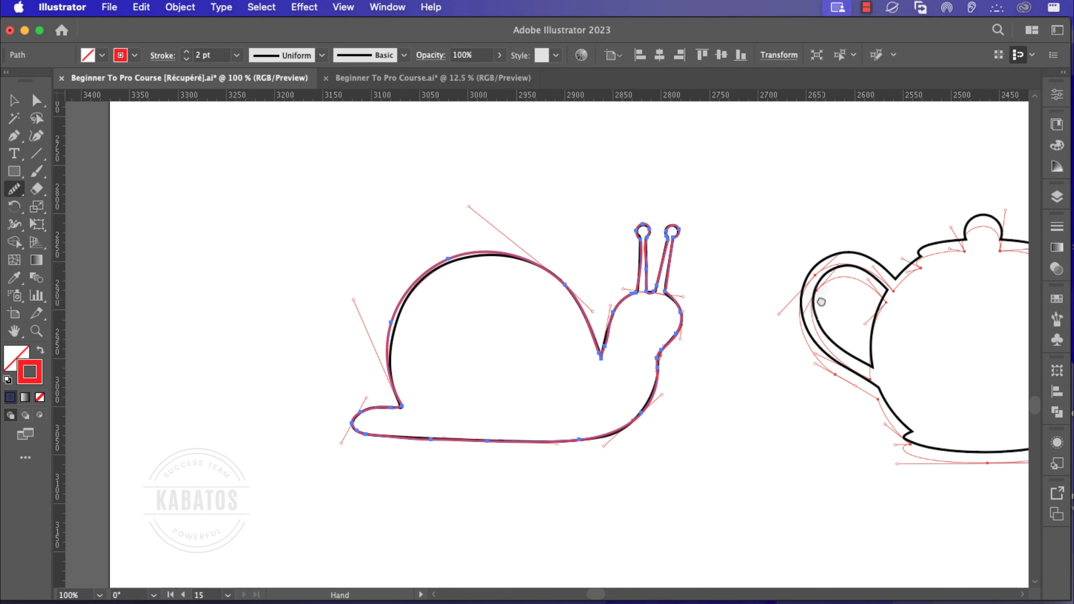
- Trace the teapot's lid and knob with the Pencil tool, from the handle's upper joint to where the spout begins
drag(820, 302, 308, 266)
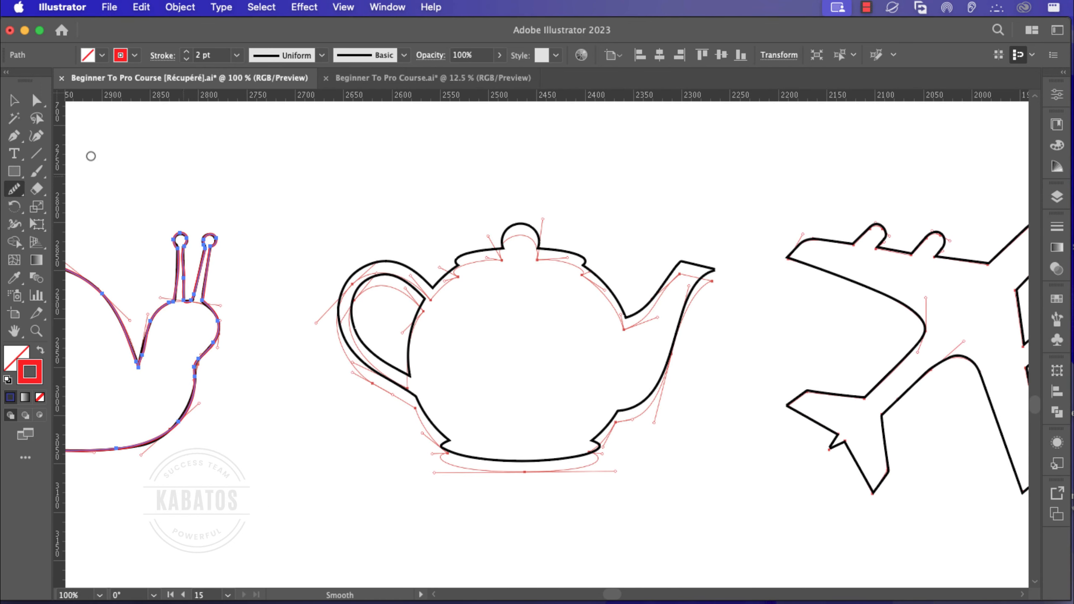
click(16, 194)
key(n)
scroll(445, 281, up, 1)
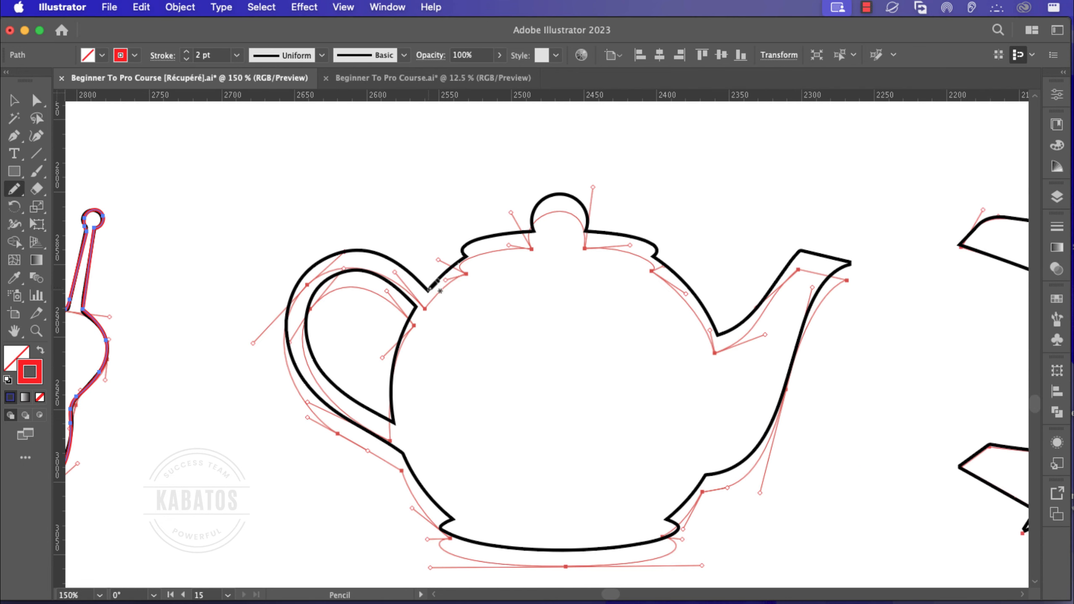
mouse_move(429, 289)
mouse_down()
mouse_move(468, 255)
mouse_move(466, 243)
mouse_move(531, 232)
mouse_move(542, 199)
mouse_up()
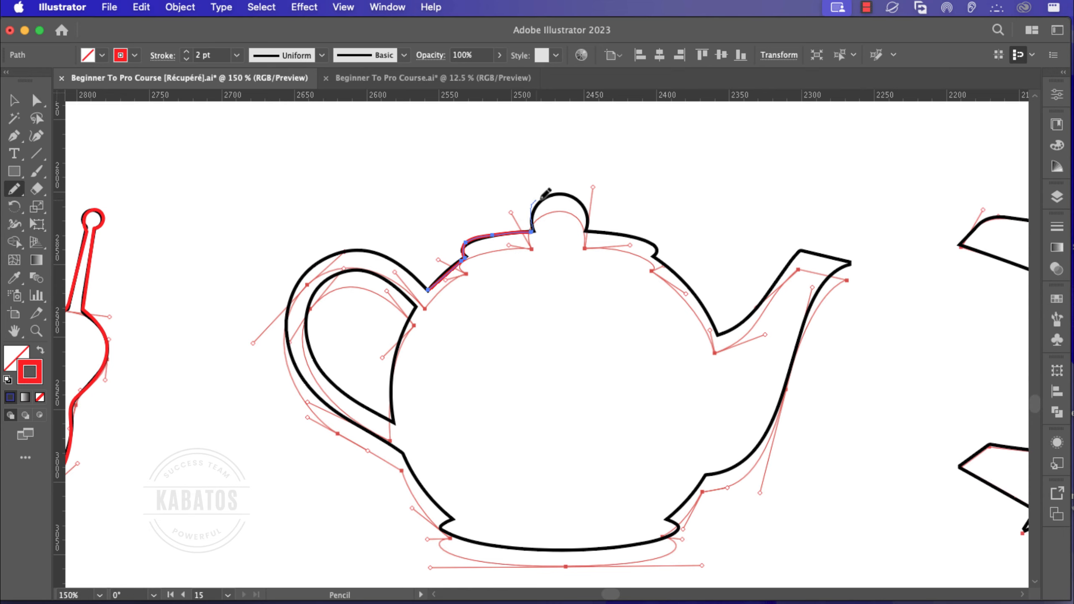
mouse_move(587, 226)
mouse_down()
mouse_move(649, 240)
mouse_move(658, 251)
mouse_move(651, 260)
mouse_move(702, 275)
mouse_move(558, 273)
mouse_move(426, 249)
mouse_move(462, 318)
mouse_up()
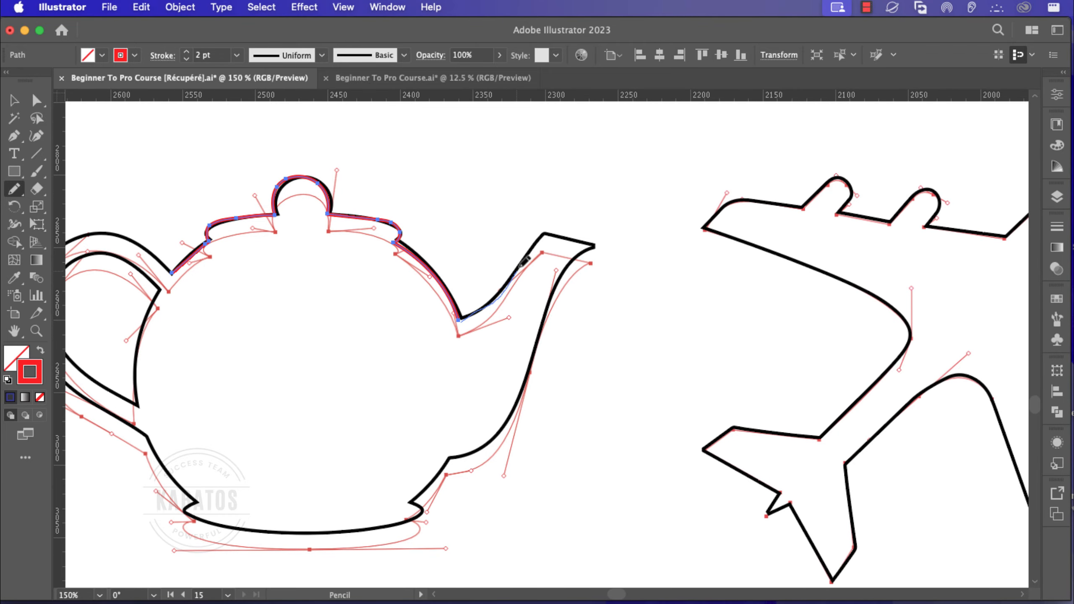
- Continue the teapot trace around the spout's tip and down its underside to the body
mouse_move(543, 237)
mouse_down()
mouse_move(597, 243)
mouse_move(558, 282)
mouse_up()
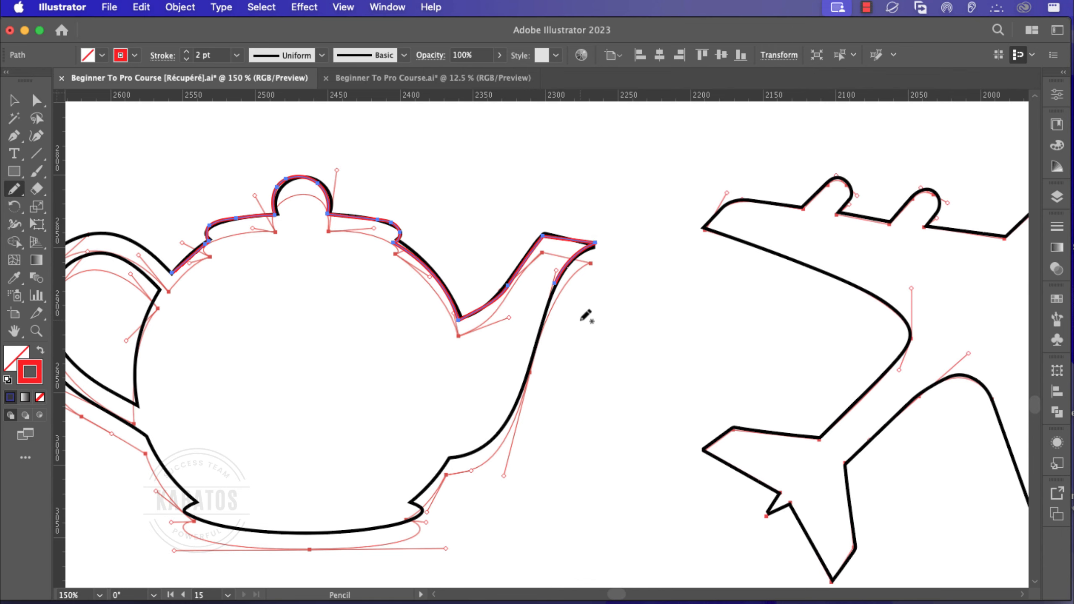
scroll(585, 312, down, 2)
mouse_move(562, 240)
mouse_down()
mouse_move(523, 359)
mouse_move(503, 376)
mouse_move(590, 252)
mouse_up()
scroll(501, 449, down, 2)
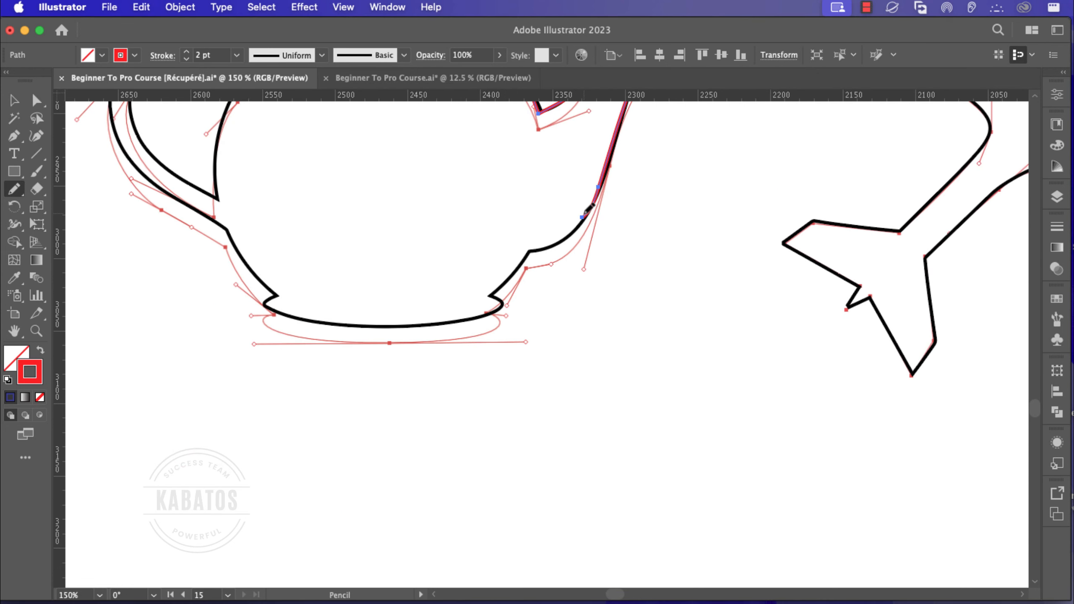
drag(586, 213, 530, 253)
- Trace the lower body and the curved foot across to the handle side, undoing the last stroke
mouse_move(497, 288)
mouse_down()
mouse_move(475, 317)
mouse_move(469, 337)
mouse_move(656, 338)
mouse_move(624, 311)
mouse_move(483, 317)
mouse_move(361, 304)
mouse_move(306, 291)
mouse_move(279, 267)
mouse_move(324, 247)
mouse_move(351, 281)
mouse_up()
scroll(465, 337, up, 2)
key(super+z)
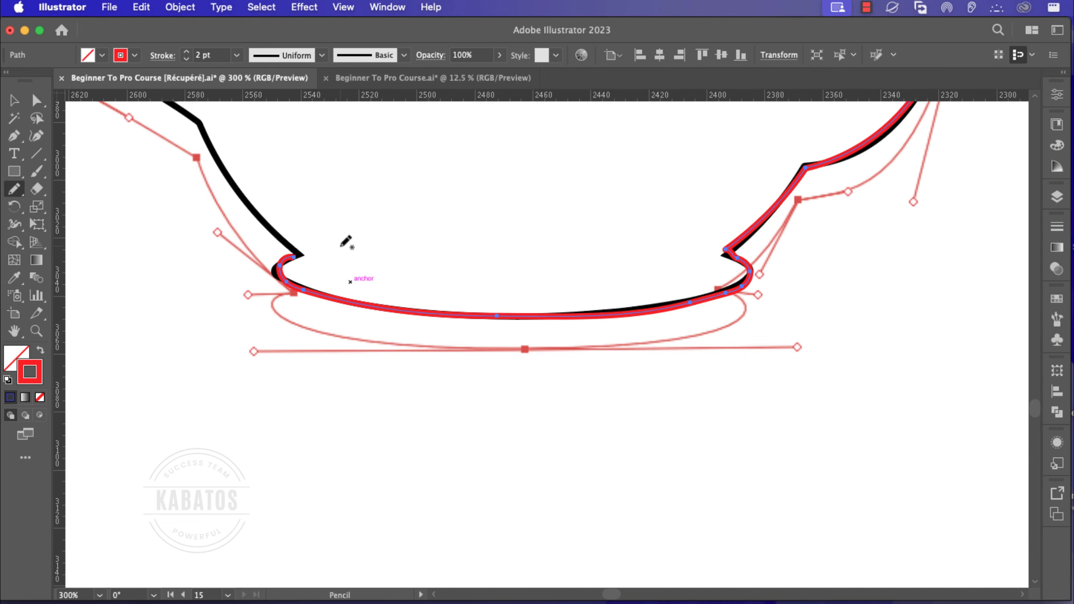
- Trace from the foot's handle-side corner up the body and along the outer curve of the handle
drag(330, 213, 530, 393)
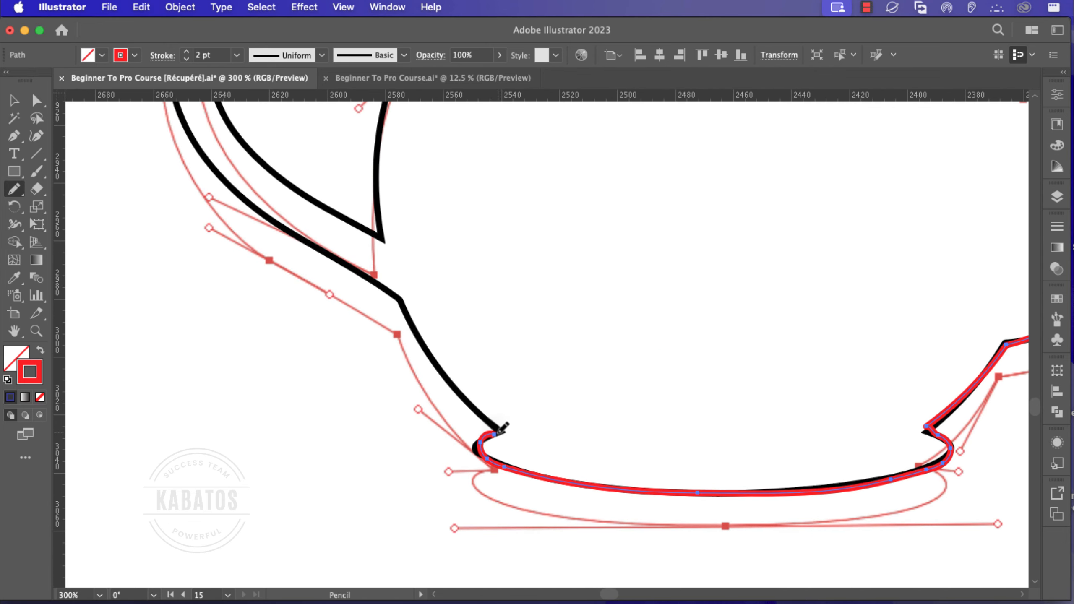
mouse_move(494, 433)
mouse_down()
mouse_move(408, 307)
mouse_move(300, 243)
mouse_move(418, 312)
mouse_move(558, 424)
mouse_move(539, 438)
mouse_move(486, 390)
mouse_up()
key(space)
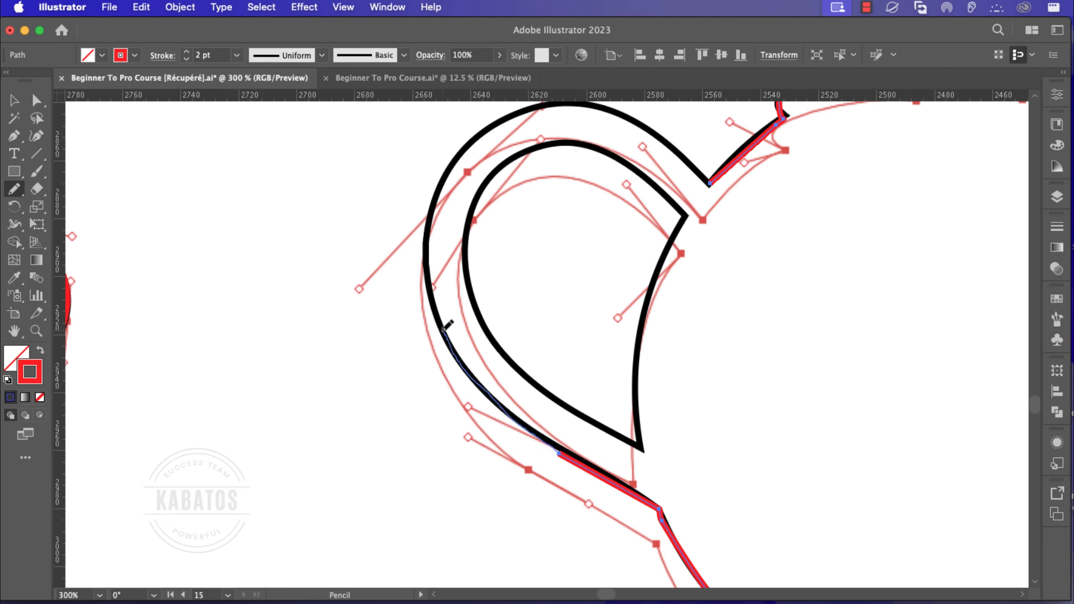
drag(444, 330, 440, 328)
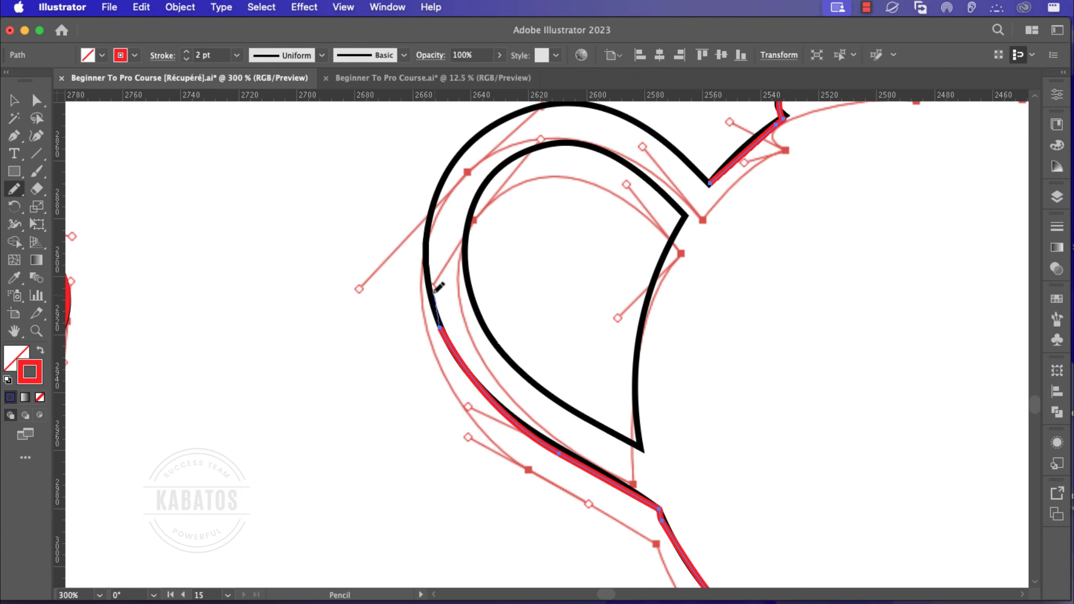
drag(429, 261, 450, 164)
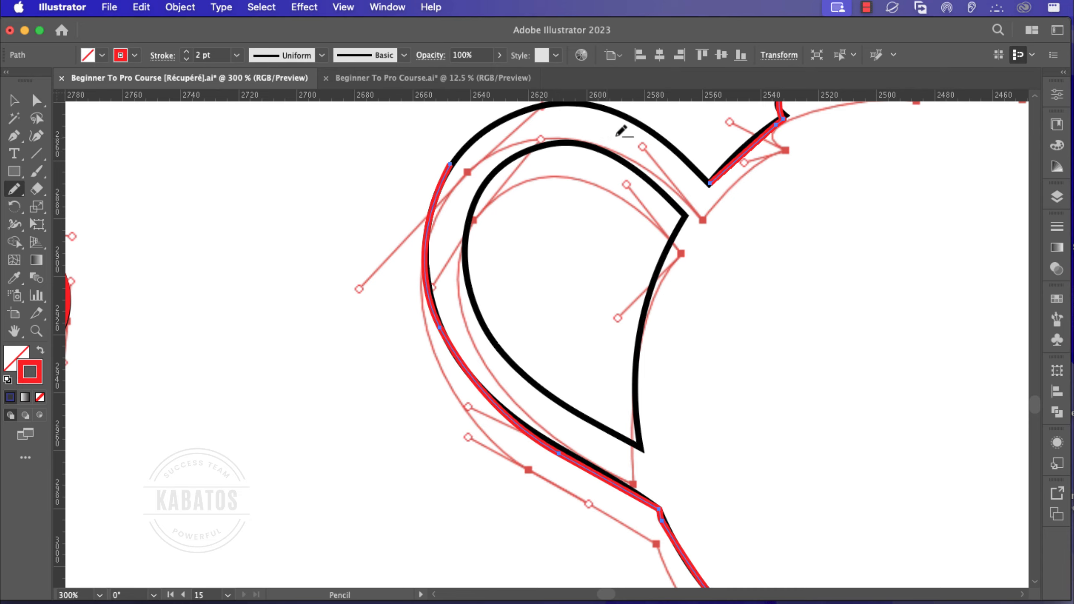
- Undo the stray stroke near the handle and trace over the handle's top to join the outline at the lid
drag(617, 135, 593, 156)
key(super+z)
mouse_move(839, 228)
mouse_down()
mouse_move(707, 374)
mouse_move(554, 372)
mouse_move(633, 329)
mouse_move(530, 403)
mouse_move(866, 391)
mouse_move(759, 376)
mouse_up()
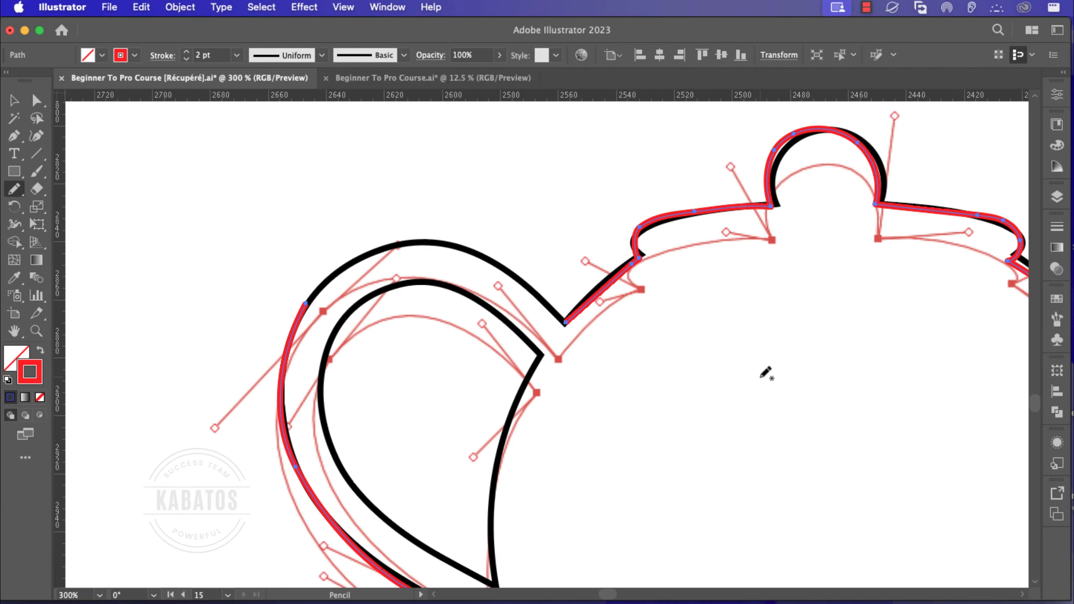
mouse_move(877, 336)
mouse_down()
mouse_move(606, 374)
mouse_move(719, 379)
mouse_move(767, 362)
mouse_move(638, 380)
mouse_move(886, 374)
mouse_move(804, 360)
mouse_move(845, 353)
mouse_up()
mouse_move(254, 367)
mouse_down()
mouse_move(319, 322)
mouse_move(375, 308)
mouse_move(410, 316)
mouse_move(513, 386)
mouse_up()
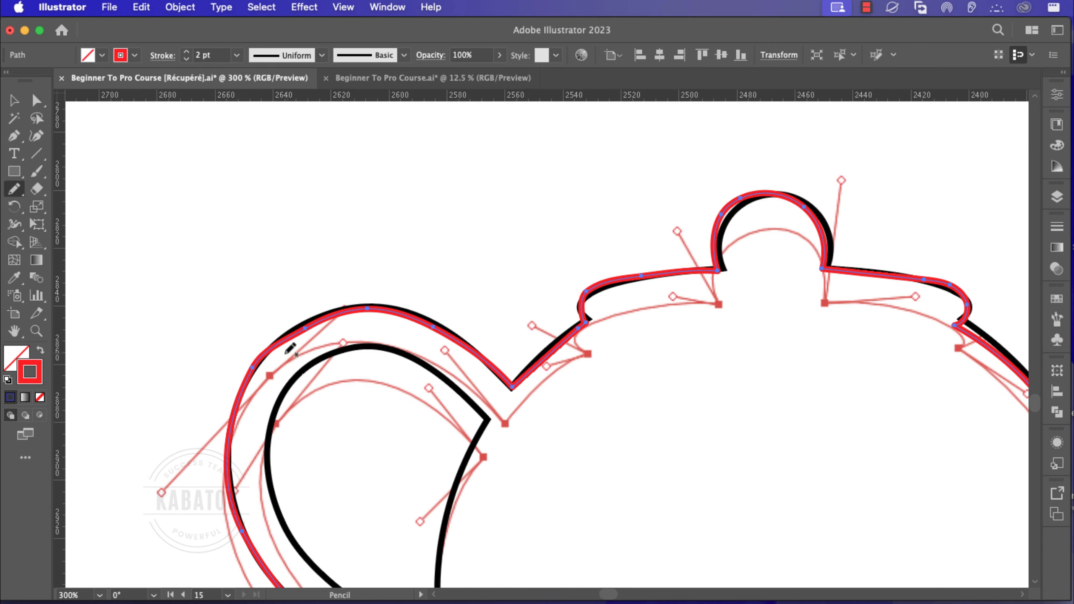
- Redraw the upper outer curve of the handle's trace so it follows the black outline more closely
mouse_move(255, 368)
mouse_down()
mouse_move(332, 319)
mouse_move(293, 338)
mouse_move(370, 314)
mouse_up()
drag(277, 339, 287, 336)
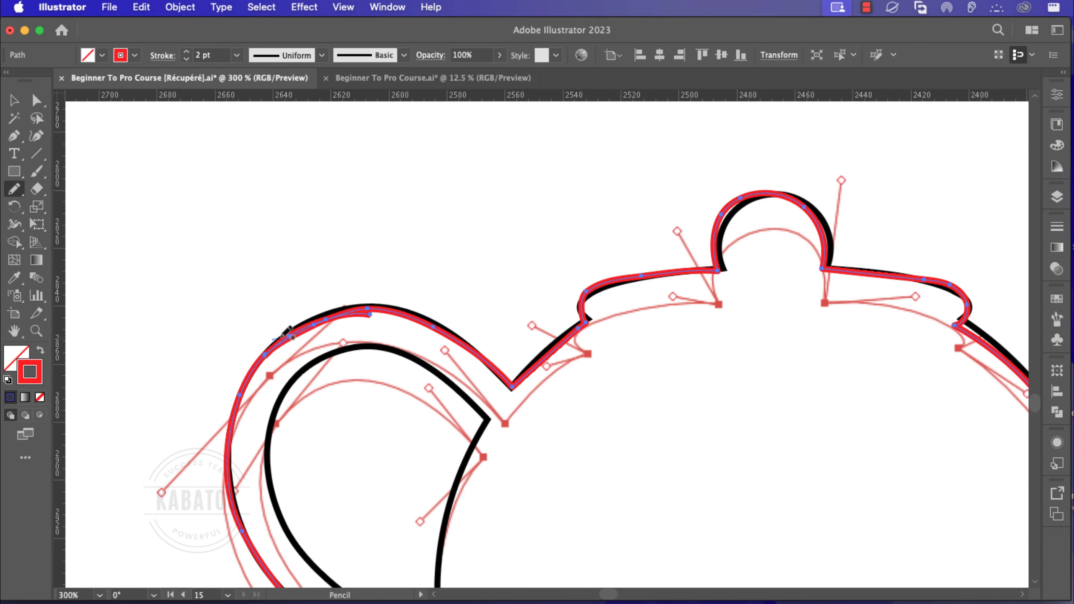
drag(350, 312, 358, 312)
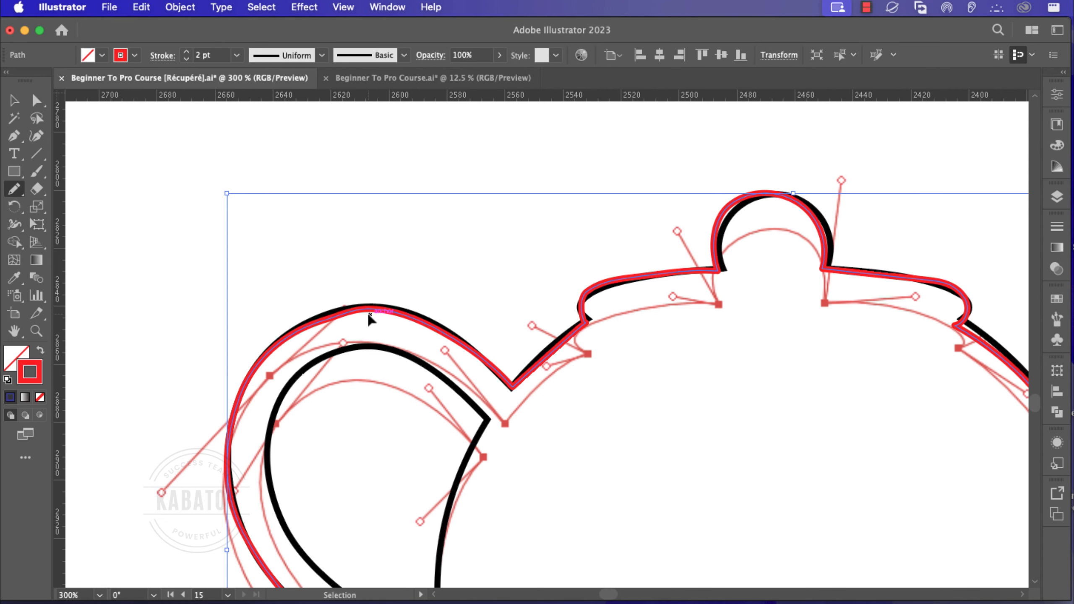
key(super+equal)
key(super+equal)
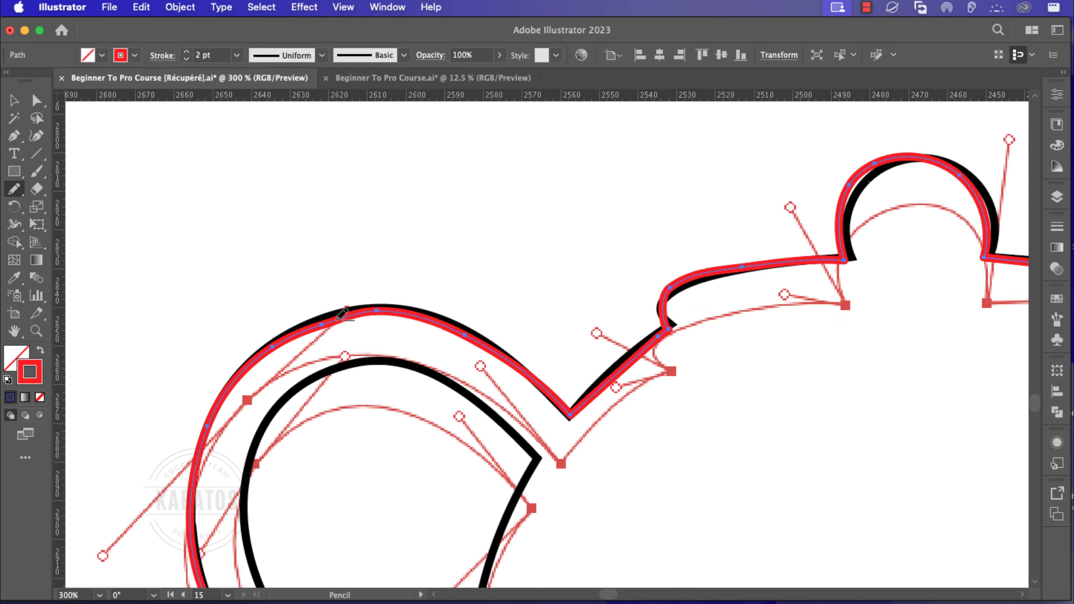
drag(213, 385, 236, 360)
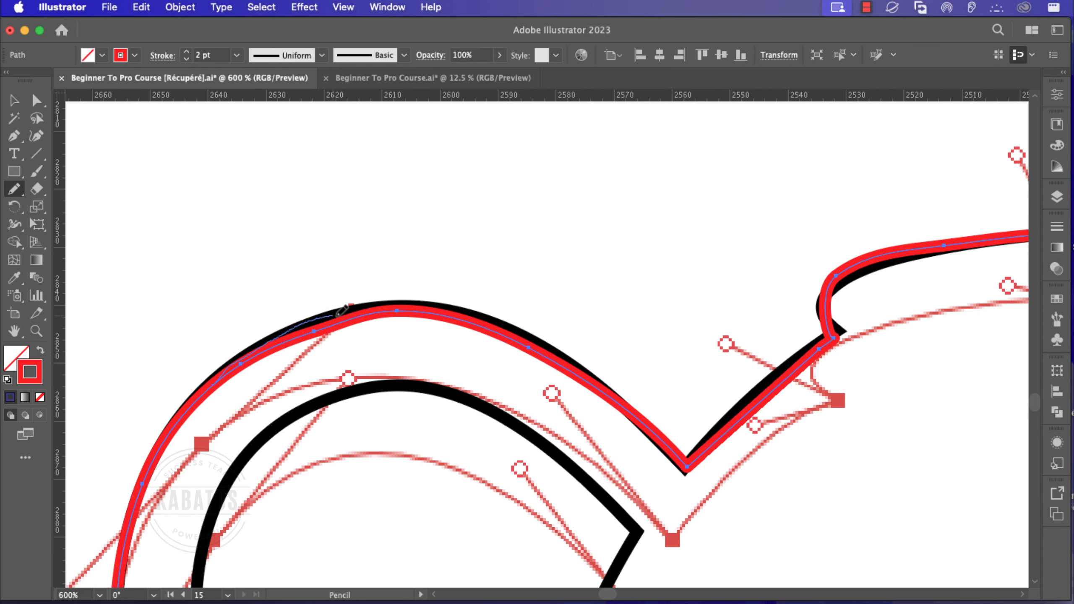
drag(397, 308, 408, 310)
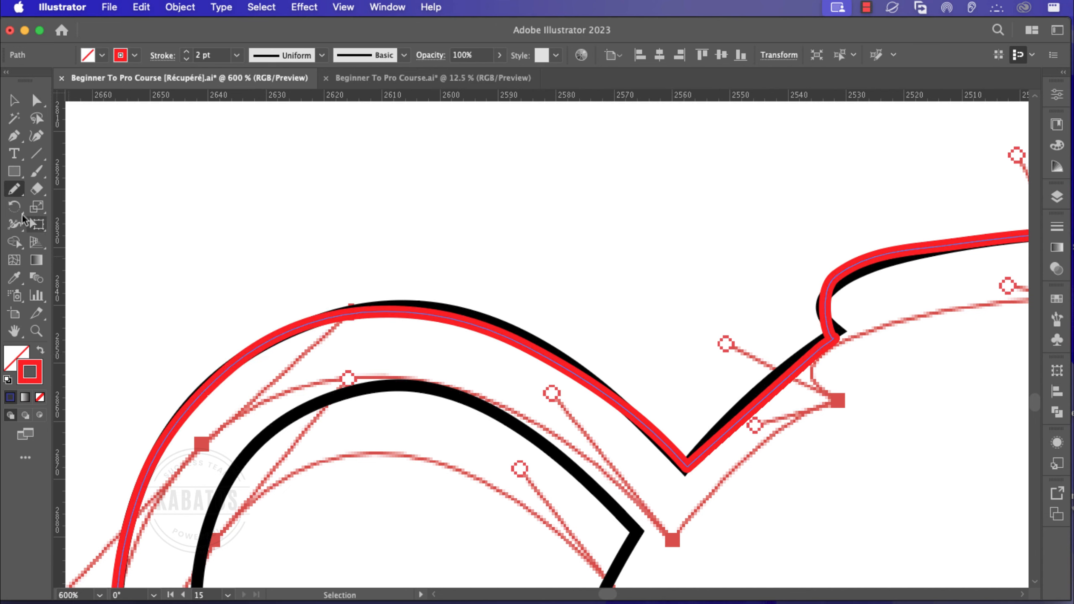
- Examine the Pencil tool's fidelity and path-editing options, then dismiss them
double_click(14, 188)
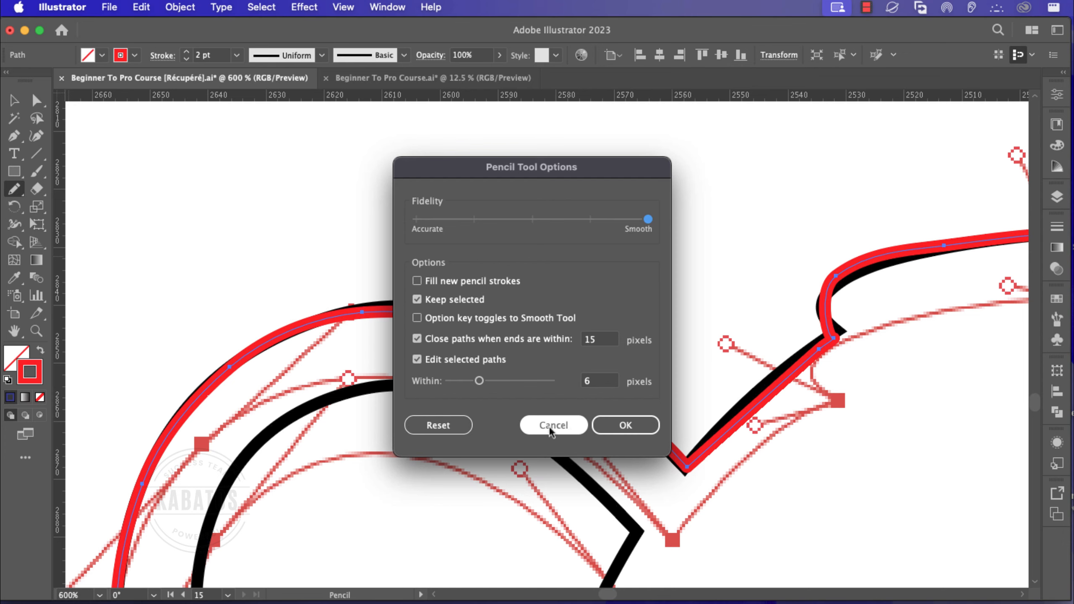
click(621, 425)
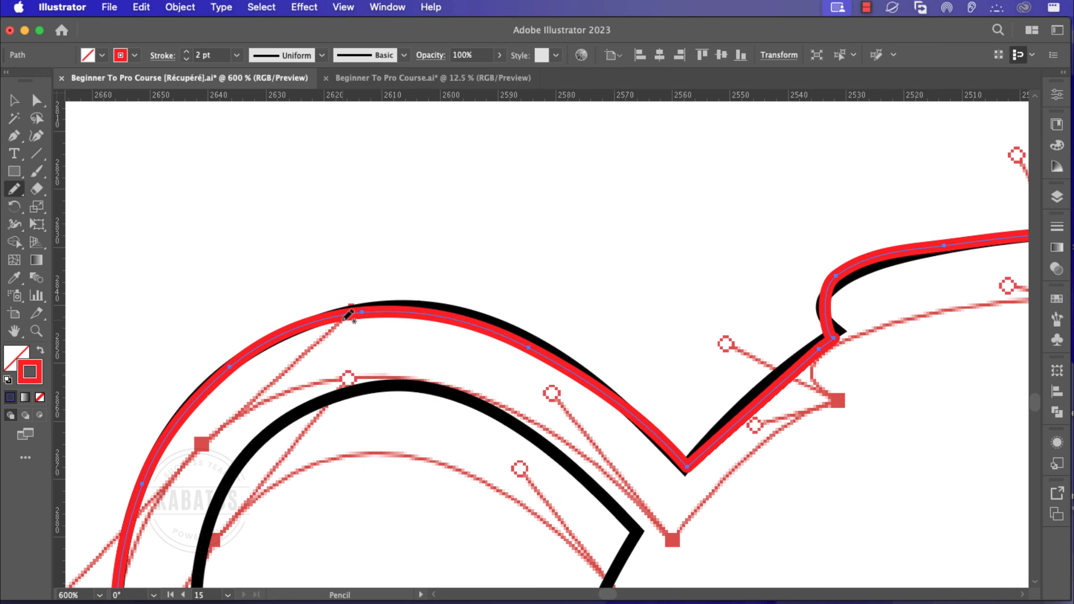
double_click(14, 190)
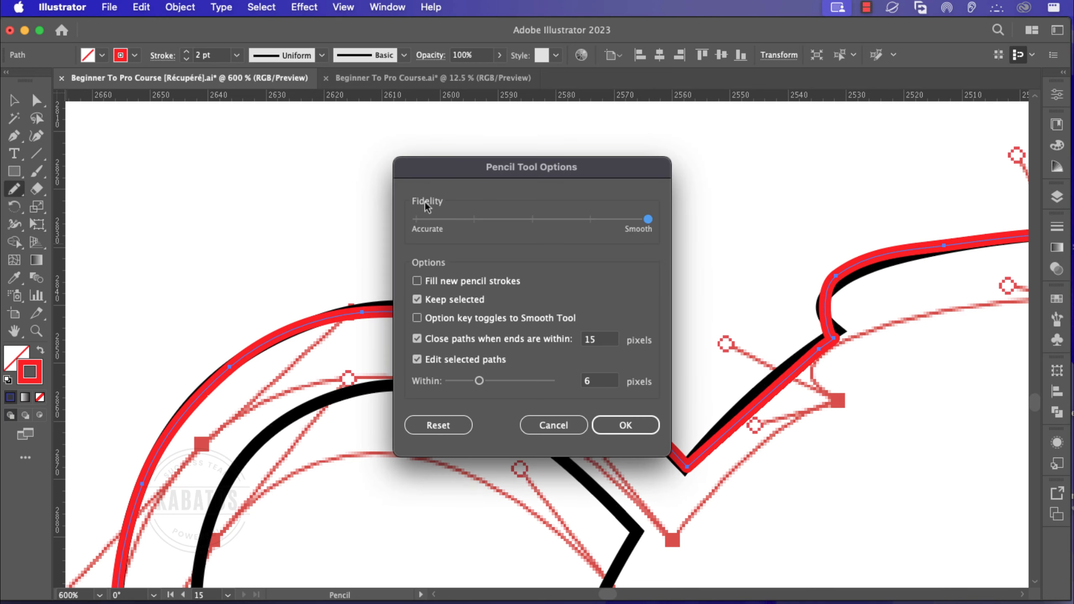
click(569, 425)
- Redraw the handle's traced edge from its top down toward the lid joint to match the outline
mouse_move(353, 313)
mouse_down()
mouse_move(454, 306)
mouse_move(556, 352)
mouse_up()
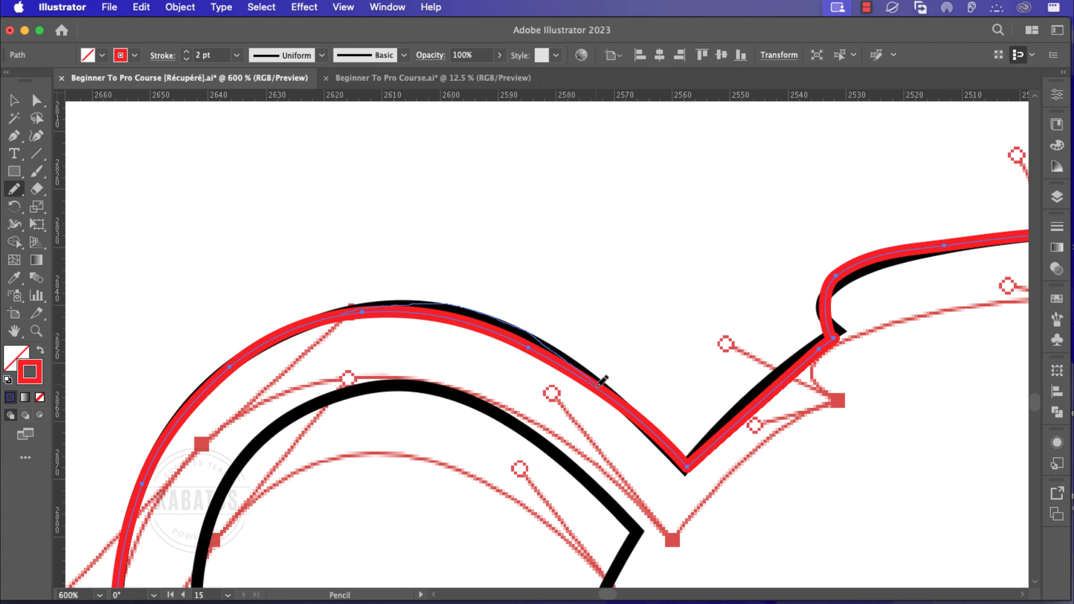
drag(619, 398, 632, 418)
scroll(632, 416, down, 4)
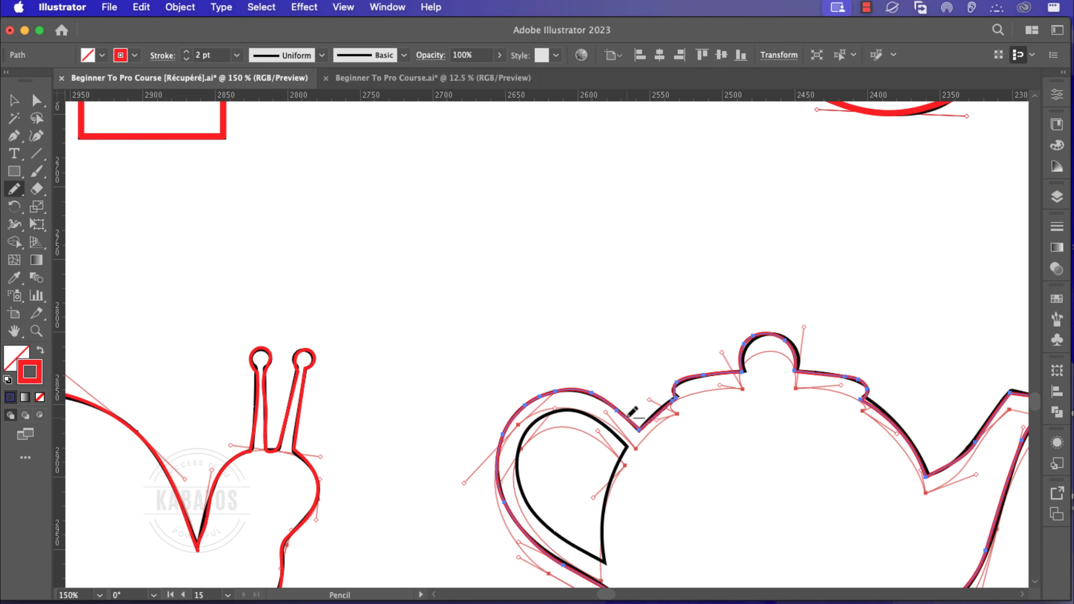
scroll(645, 417, up, 2)
scroll(611, 402, down, 5)
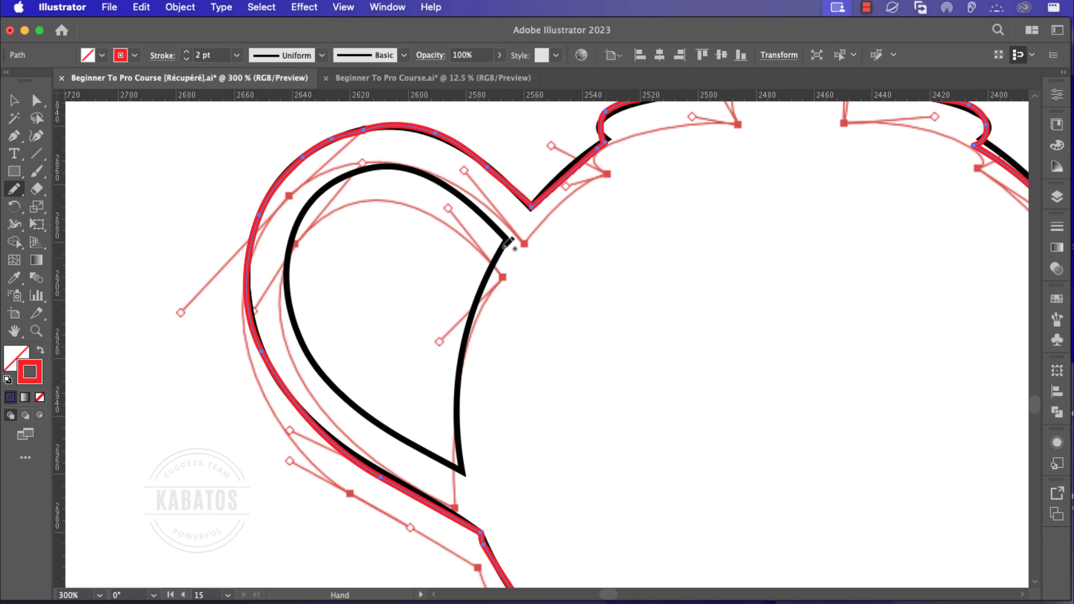
mouse_move(507, 243)
mouse_down()
mouse_move(470, 291)
mouse_move(461, 327)
mouse_move(460, 463)
mouse_up()
mouse_move(506, 240)
mouse_down()
mouse_move(472, 323)
mouse_move(460, 448)
mouse_up()
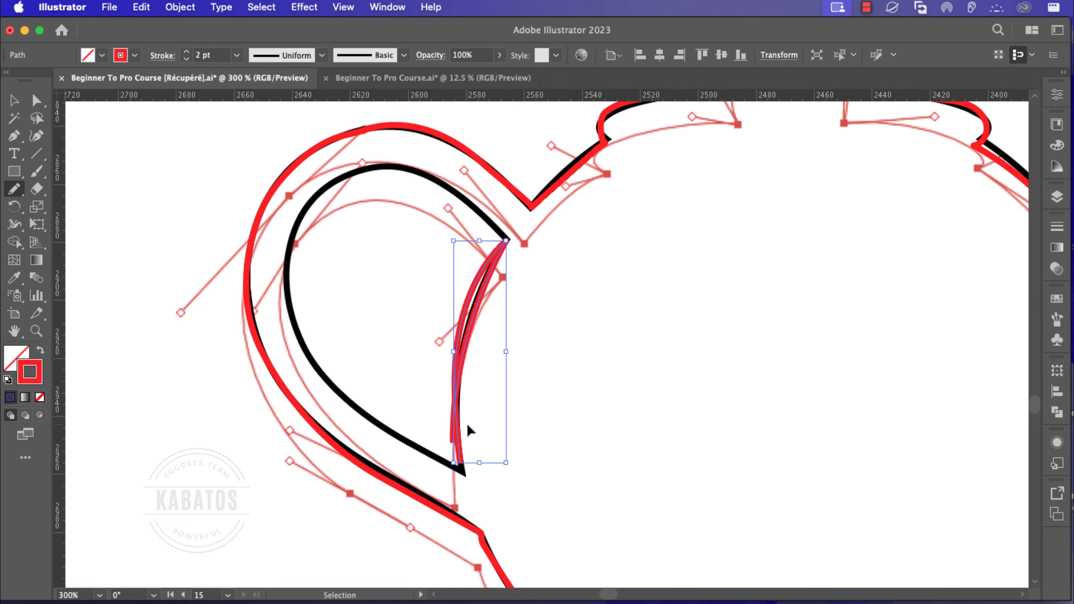
key(super+z)
mouse_move(507, 240)
mouse_down()
mouse_move(479, 301)
mouse_move(459, 406)
mouse_up()
drag(461, 469, 463, 475)
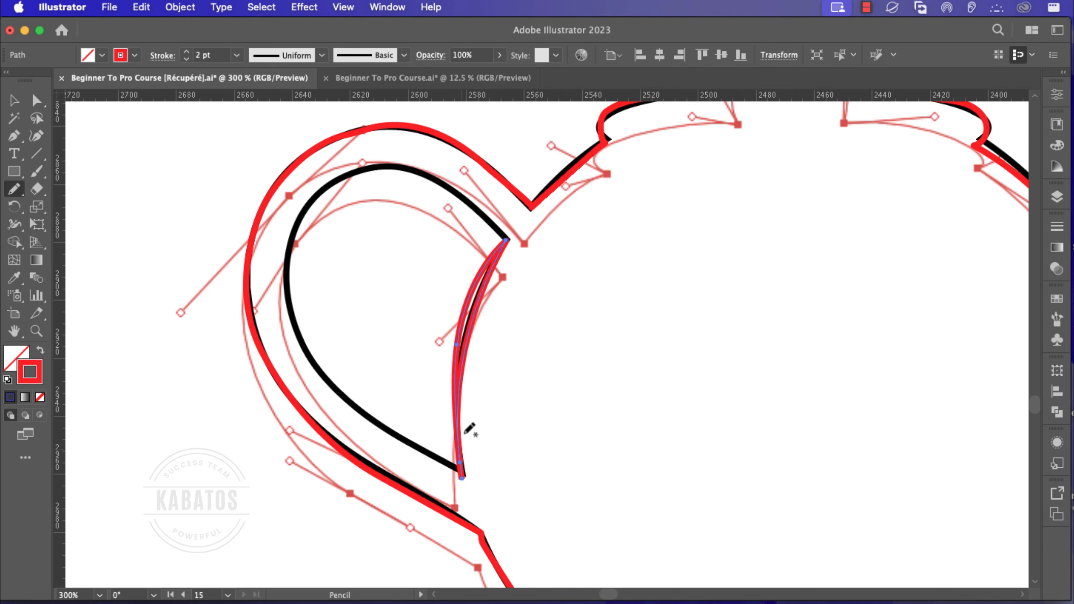
key(super+z)
key(super+z)
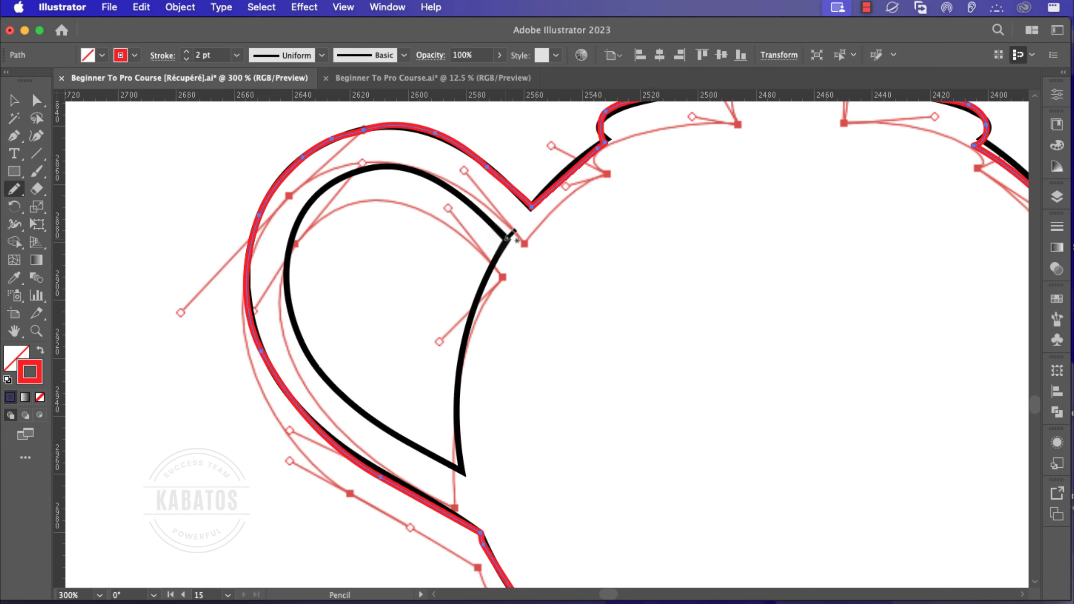
- Trace the inner opening of the teapot's handle as a closed path and rework its upper corner
mouse_move(507, 239)
mouse_down()
mouse_move(462, 365)
mouse_move(462, 469)
mouse_move(343, 402)
mouse_move(298, 349)
mouse_up()
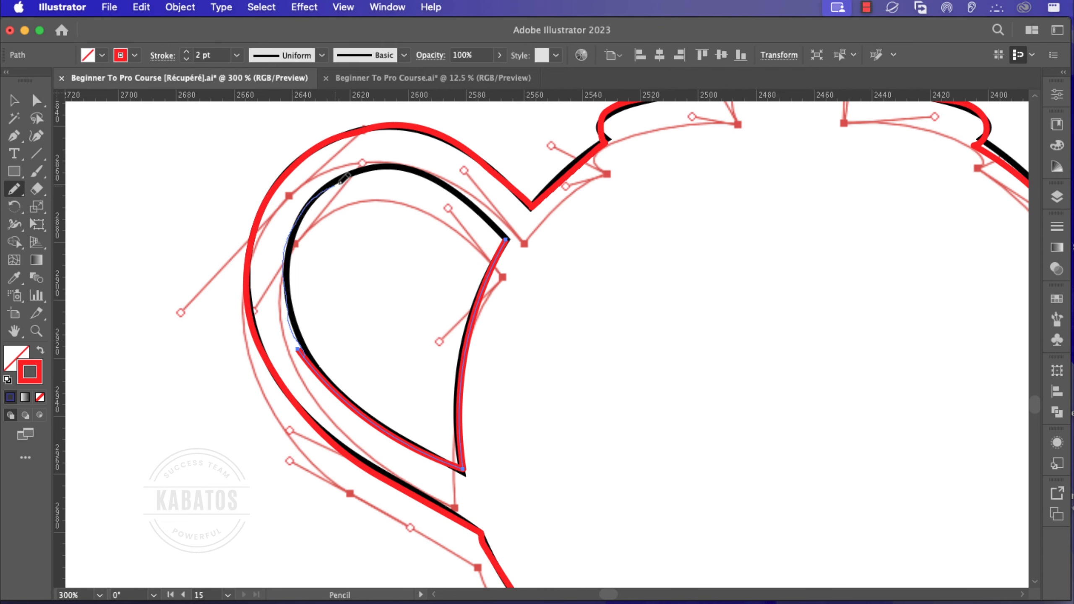
mouse_move(344, 179)
mouse_down()
mouse_move(401, 166)
mouse_move(457, 178)
mouse_move(509, 245)
mouse_up()
mouse_move(484, 284)
mouse_down()
mouse_move(504, 240)
mouse_move(482, 217)
mouse_up()
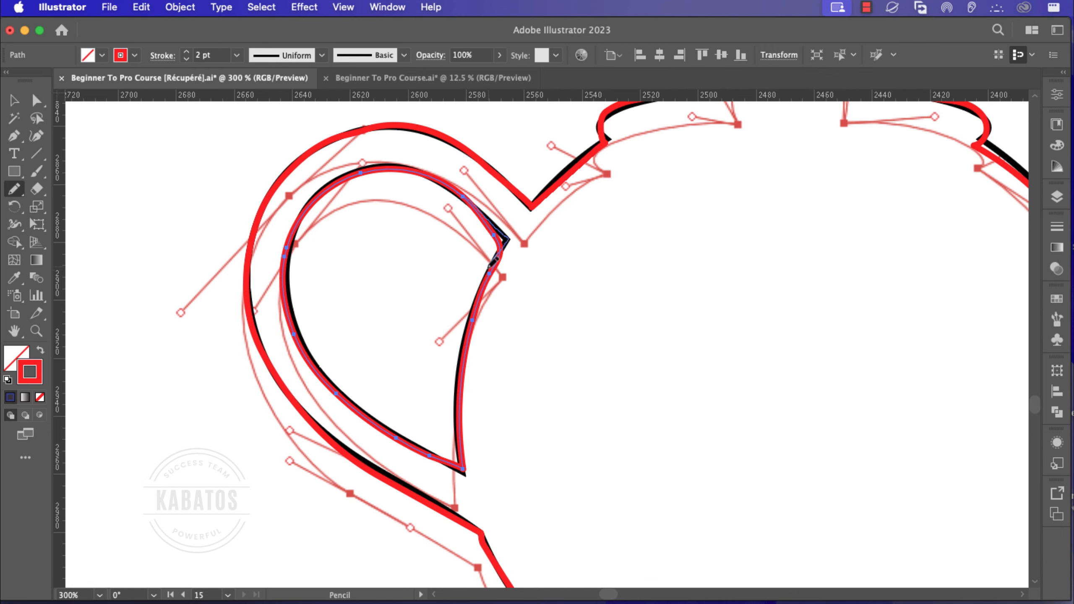
drag(490, 268, 490, 272)
- Redraw the rounded upper corner of the handle opening's trace as a sharp point on the black outline
scroll(517, 256, up, 4)
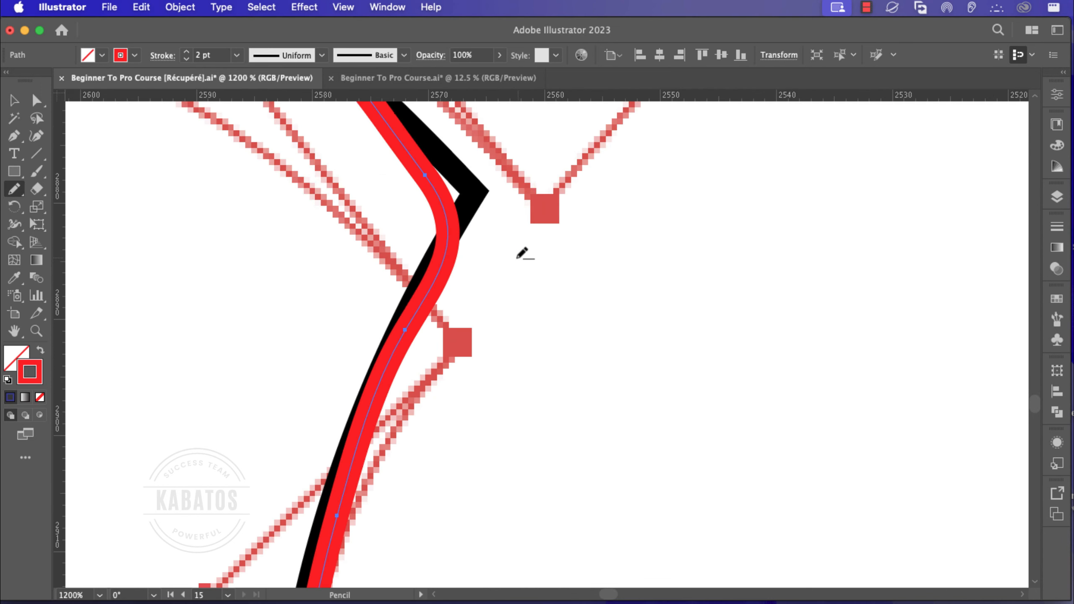
scroll(464, 248, down, 3)
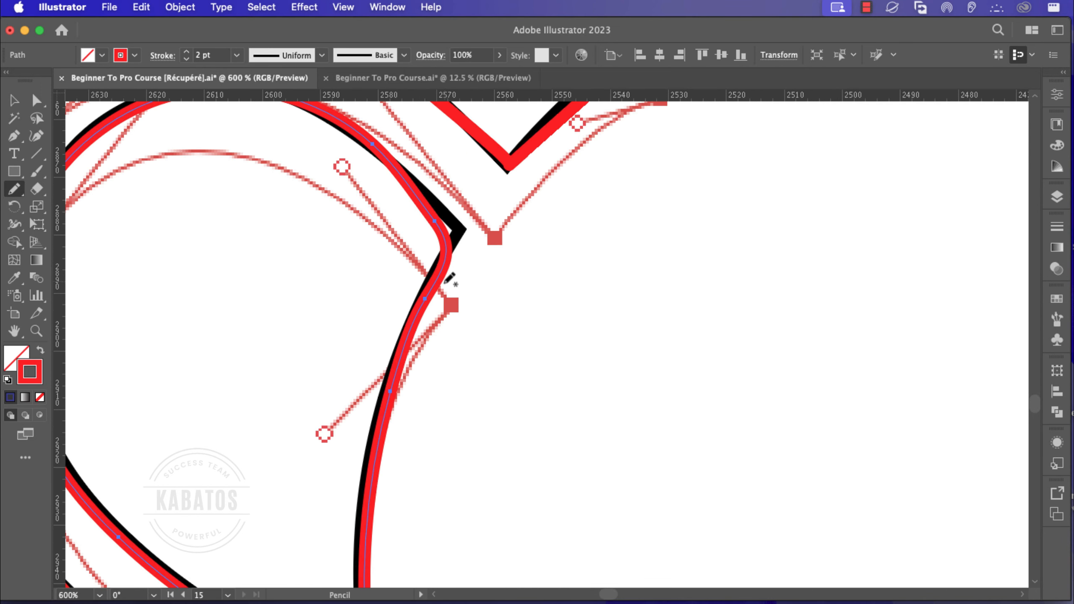
mouse_move(426, 296)
mouse_down()
mouse_move(464, 233)
mouse_move(371, 137)
mouse_up()
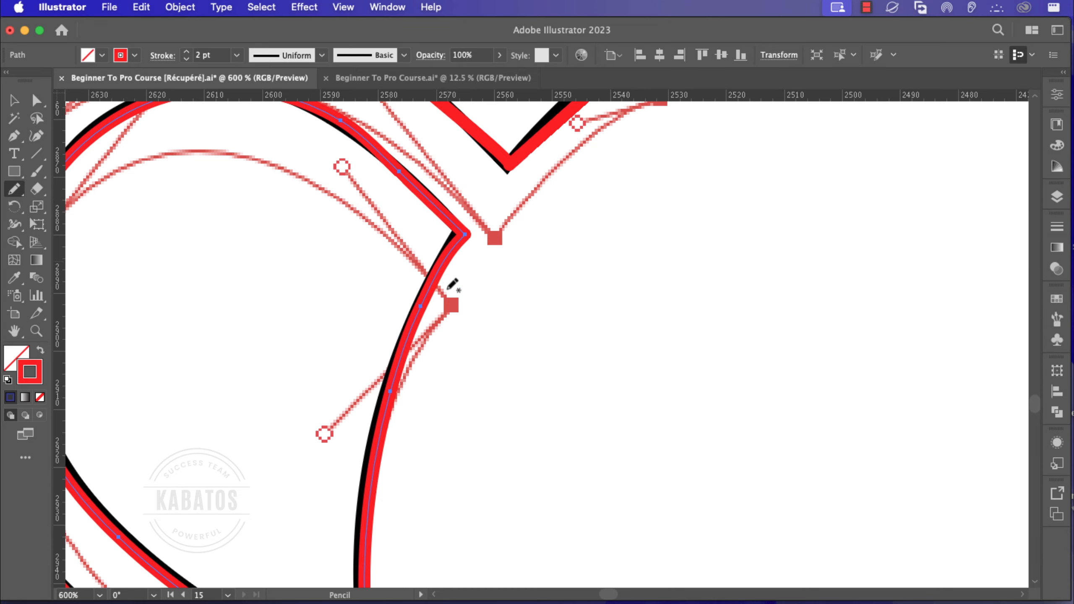
- Look over the finished teapot trace and the untraced airplane outline beside it
drag(326, 346, 681, 255)
scroll(582, 300, down, 2)
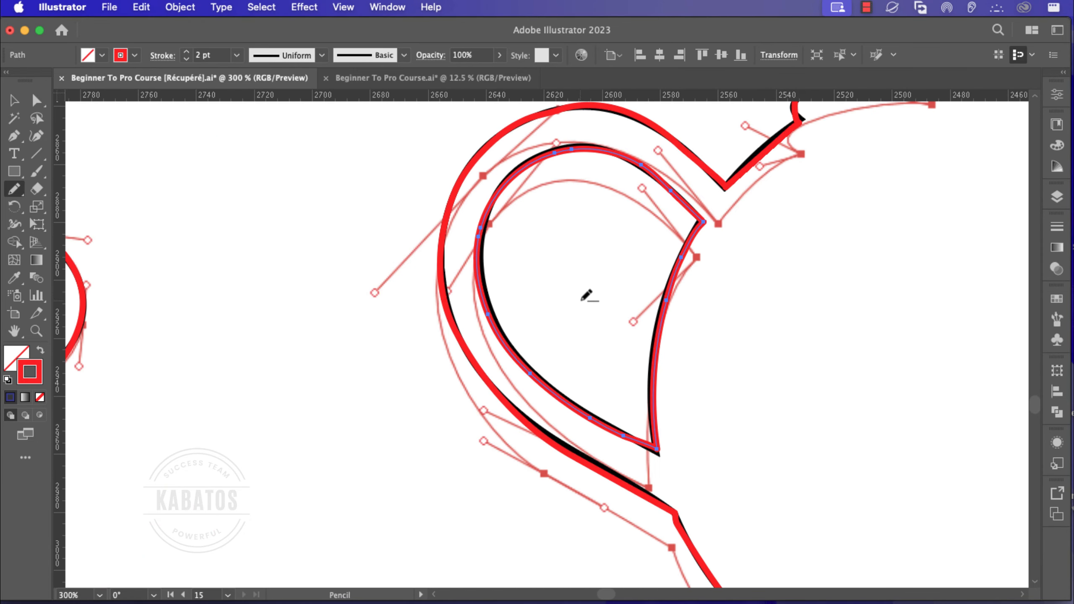
scroll(586, 297, down, 2)
drag(828, 338, 571, 345)
drag(665, 351, 386, 353)
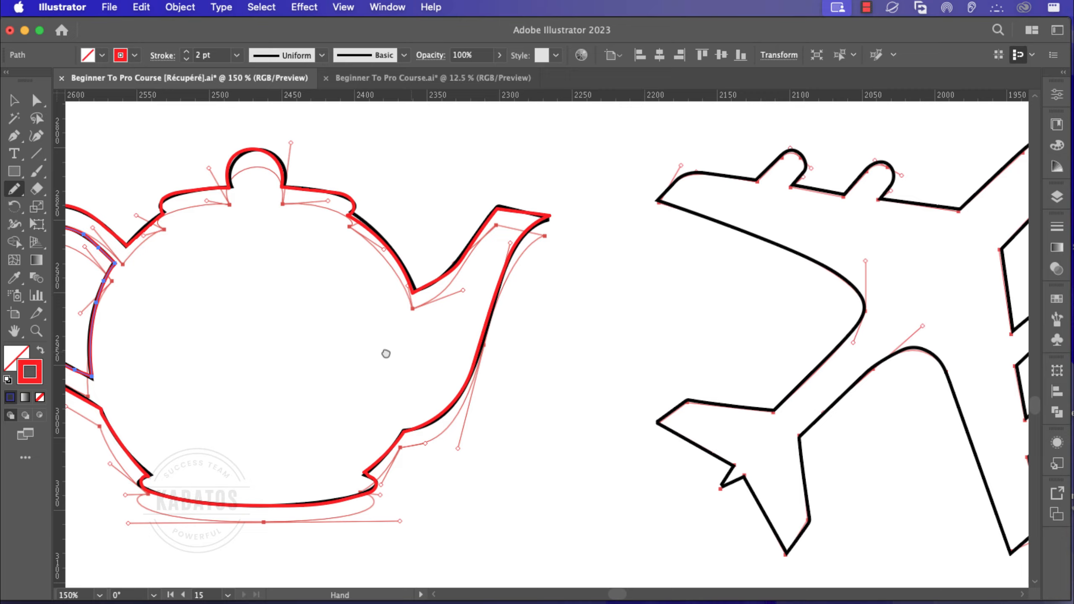
drag(630, 328, 420, 324)
drag(592, 324, 523, 338)
scroll(530, 335, down, 2)
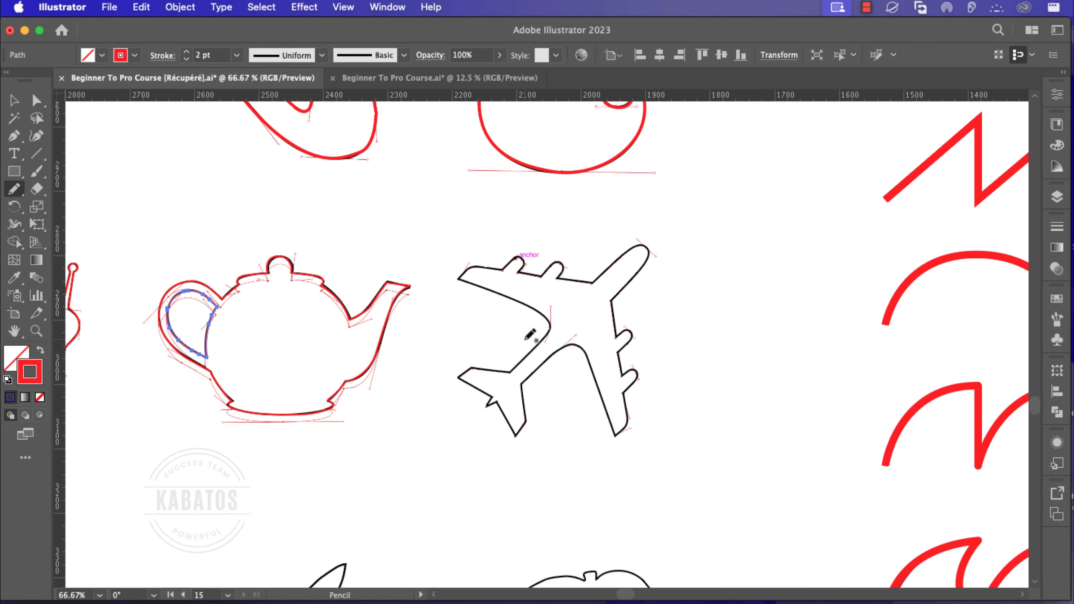
- Trace the airplane with the Pen tool from the tail joint along the fuselage curve to the upper wing's pointed tip
scroll(530, 335, down, 2)
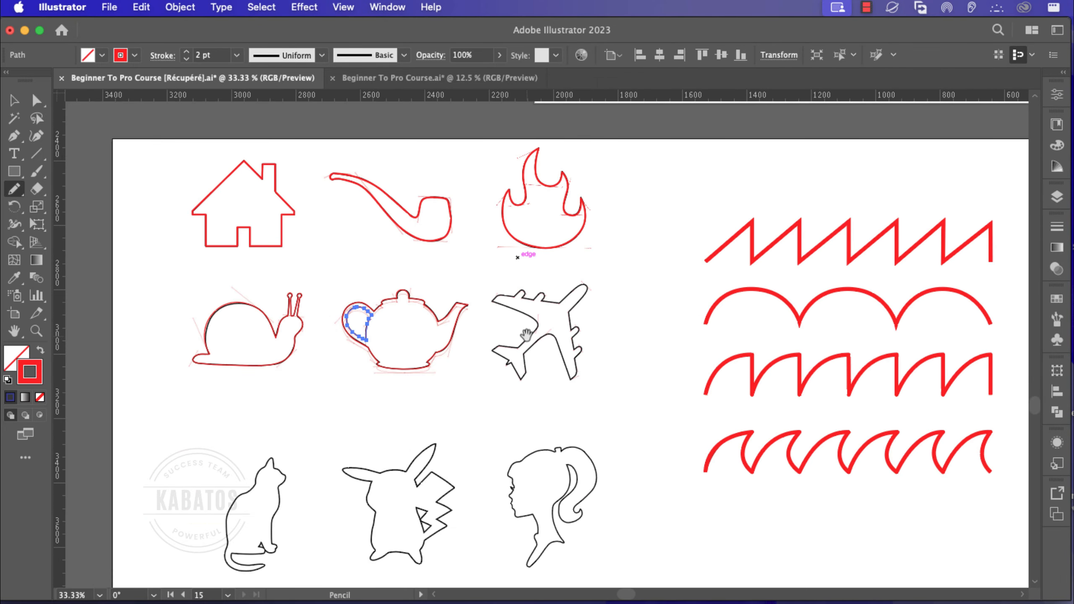
scroll(526, 335, up, 3)
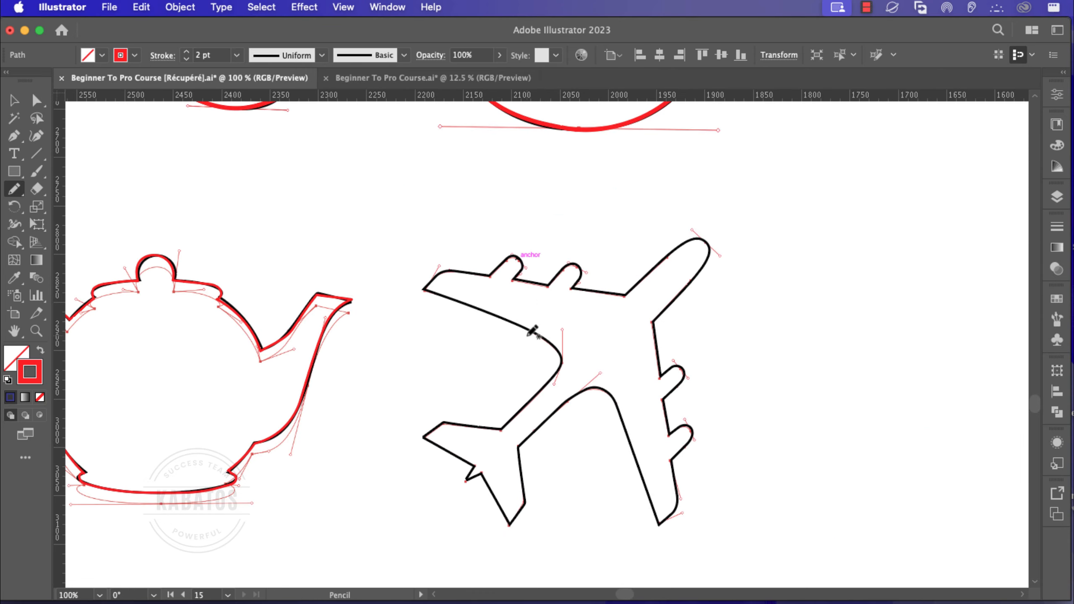
key(p)
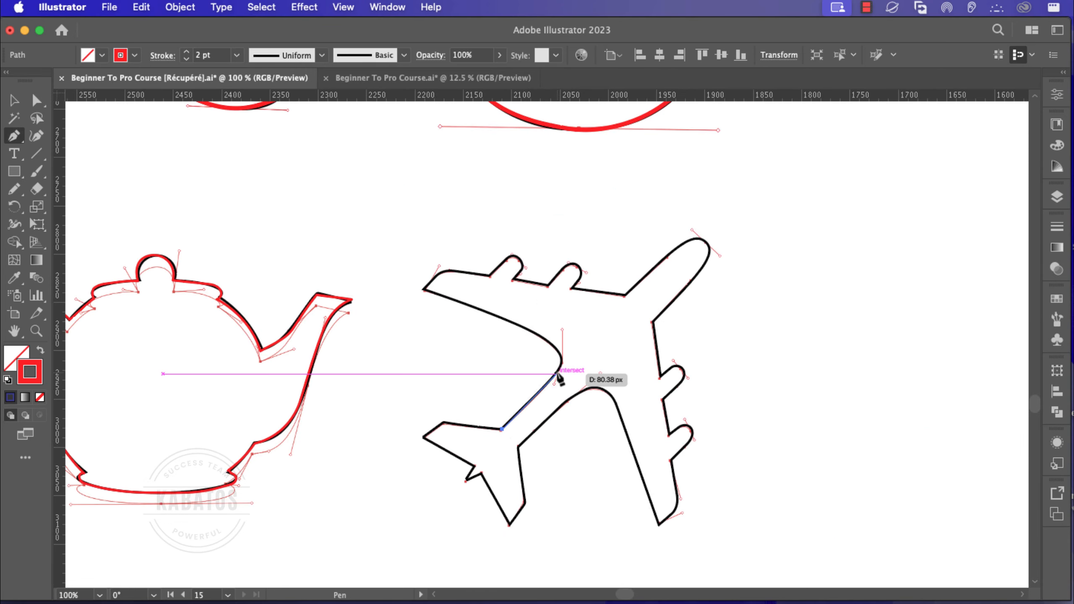
drag(557, 374, 495, 311)
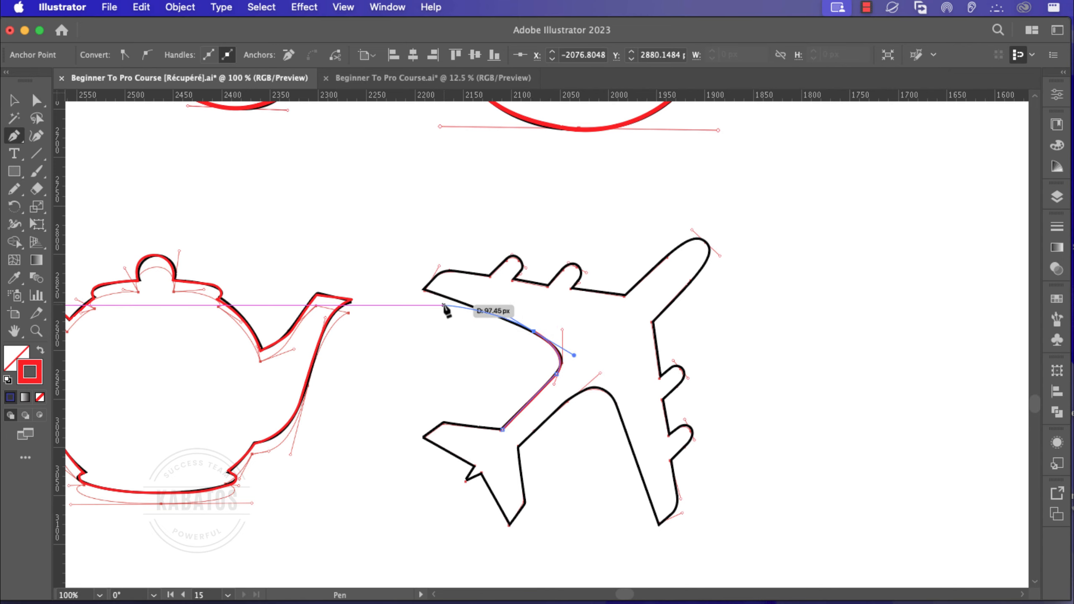
click(425, 291)
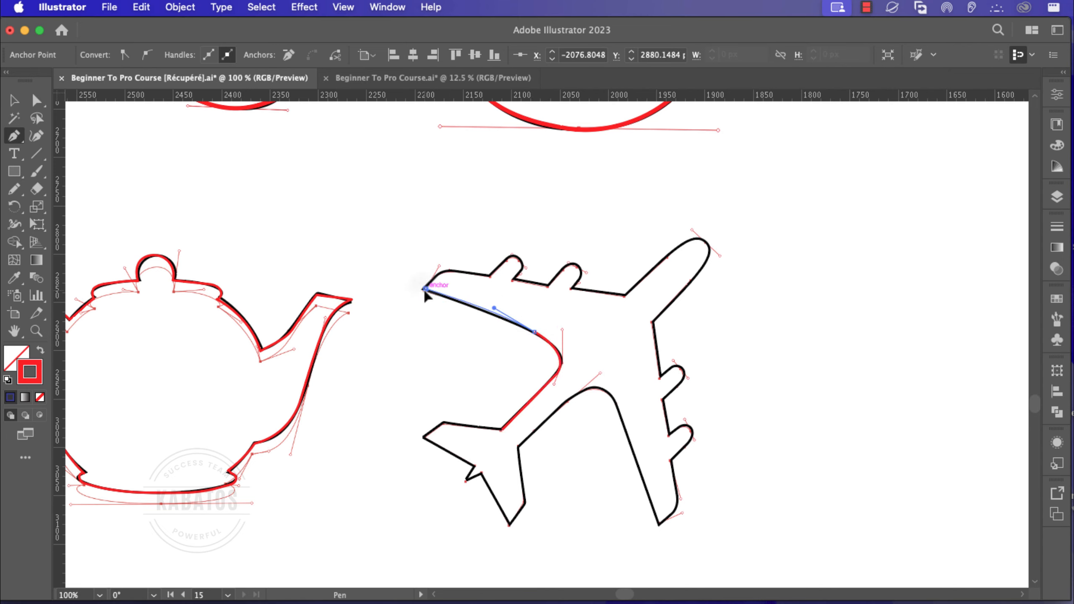
- Continue the Pen trace over the wing's rounded end and along its engine-side edge to the first engine
drag(456, 273, 484, 278)
scroll(485, 275, up, 1)
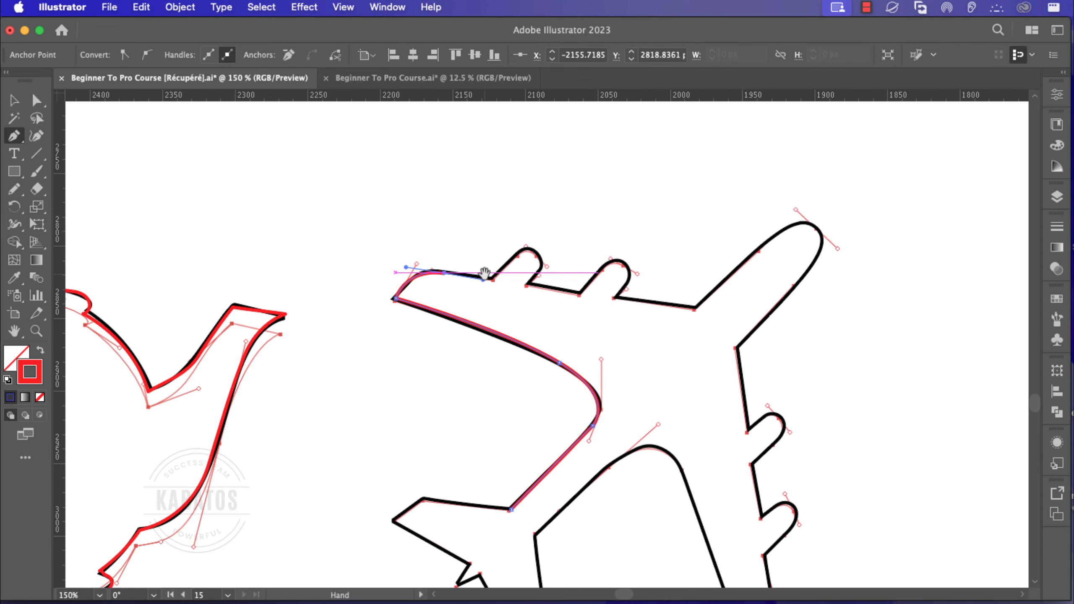
scroll(485, 274, up, 2)
click(495, 284)
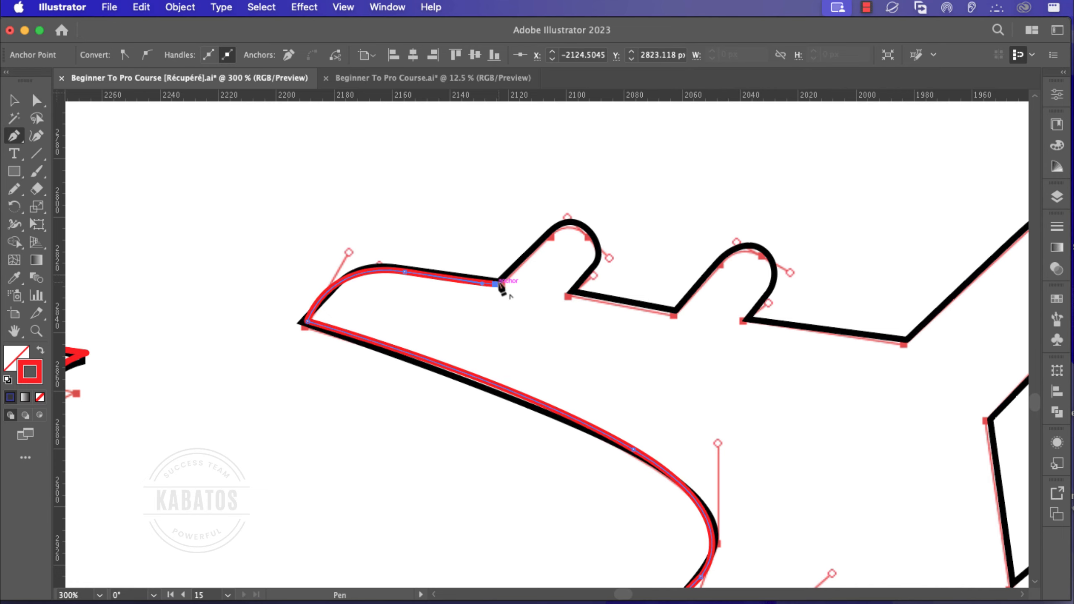
- Trace around the first engine with the Pencil tool, ending at its joint with the wing
key(n)
drag(499, 283, 518, 267)
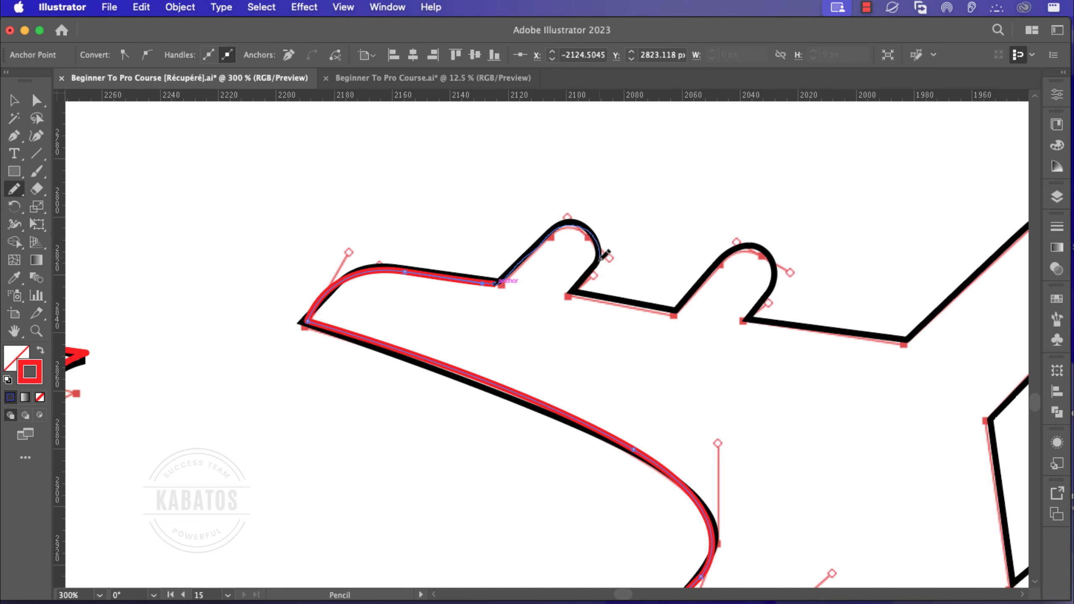
drag(581, 290, 604, 309)
key(p)
key(super+z)
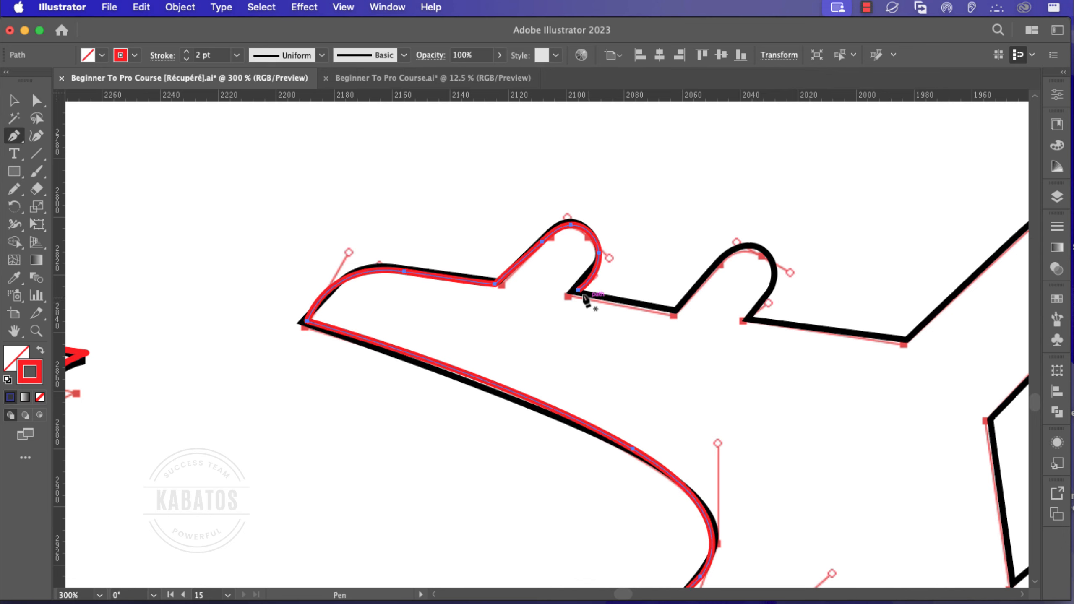
- Extend the trace with the Pen tool straight to the second engine and over its rounded end, leaving the path open
click(578, 290)
click(675, 311)
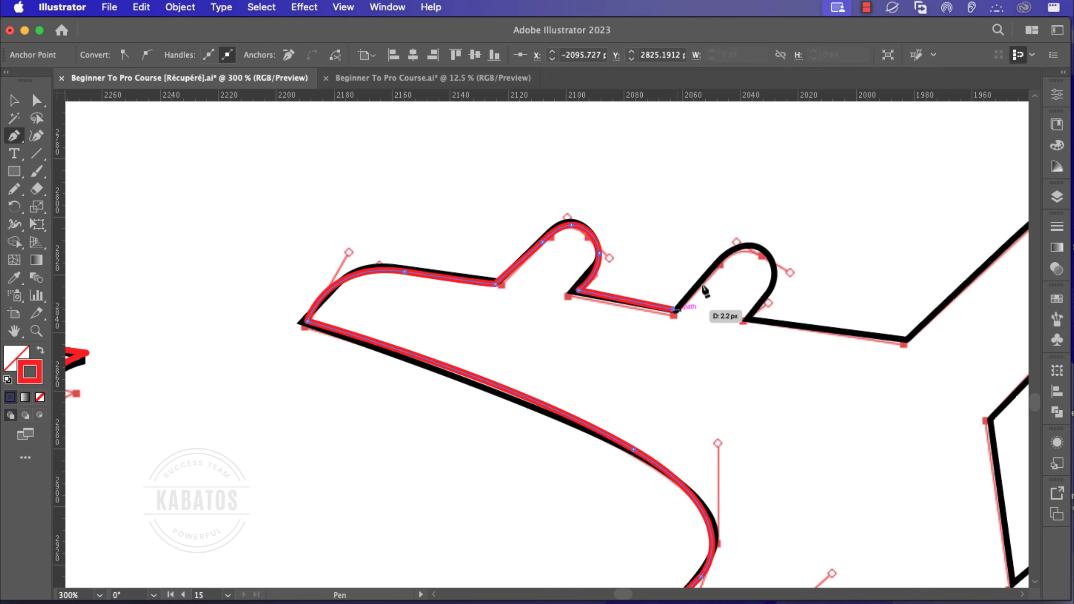
drag(731, 251, 771, 274)
drag(772, 274, 767, 314)
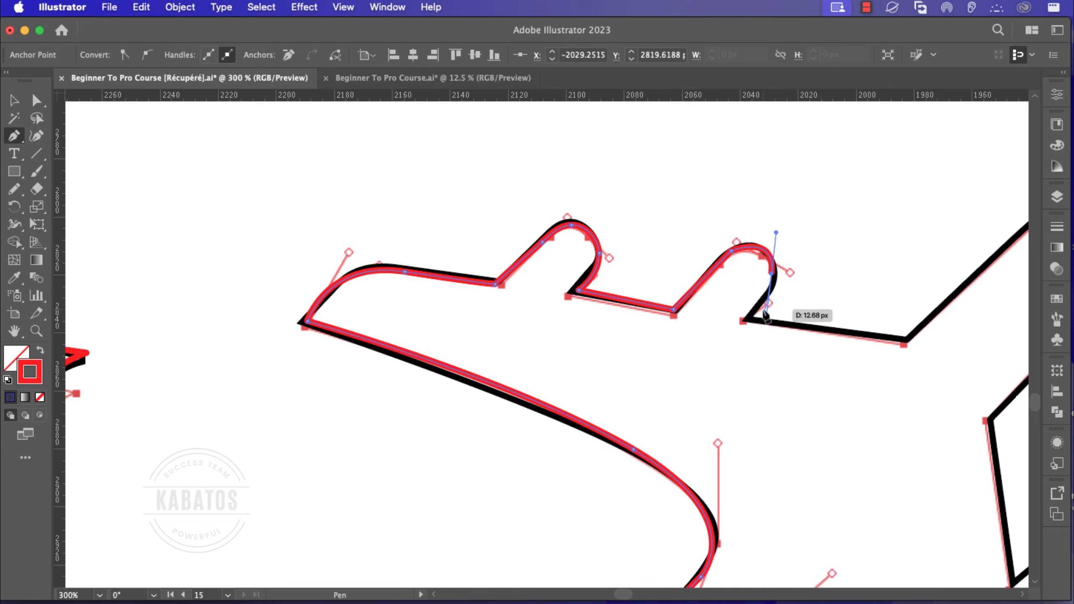
super+click(887, 300)
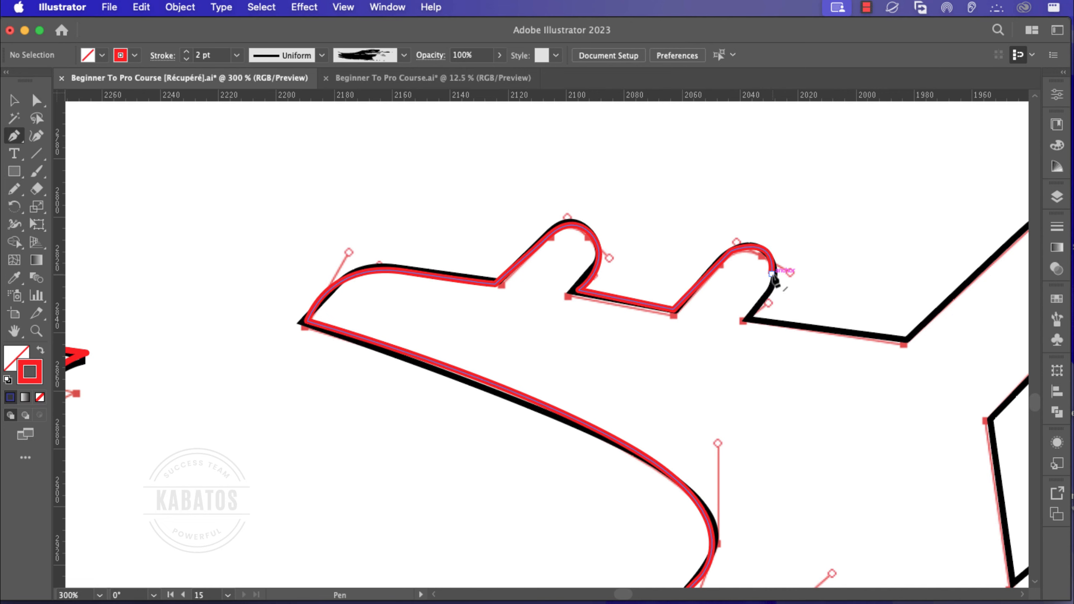
- Try to continue down the second engine with the Pencil tool while the trace is deselected, and undo the stroke
scroll(773, 279, up, 5)
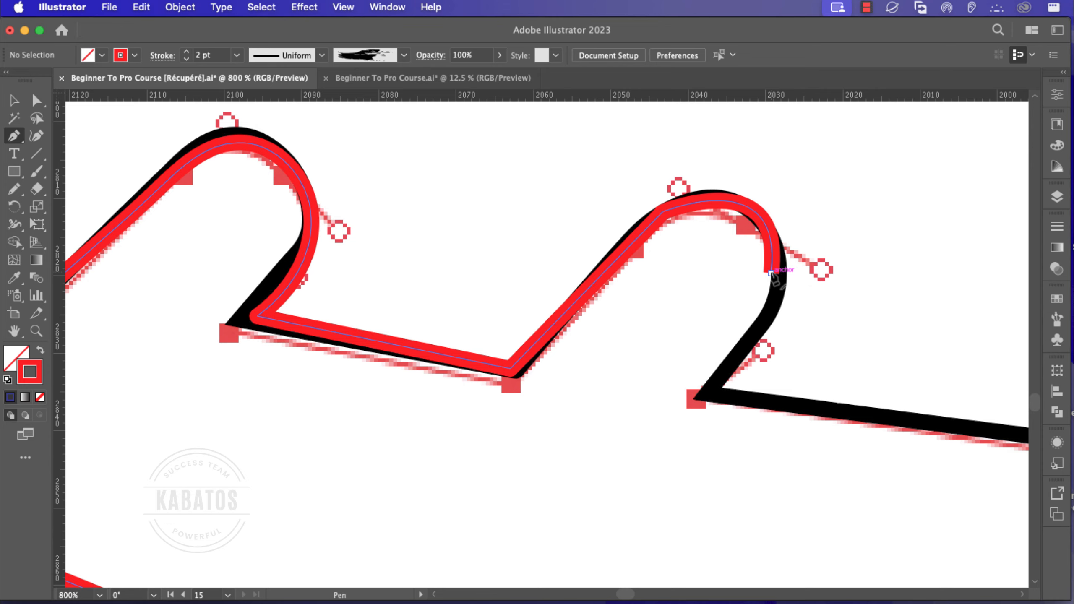
key(n)
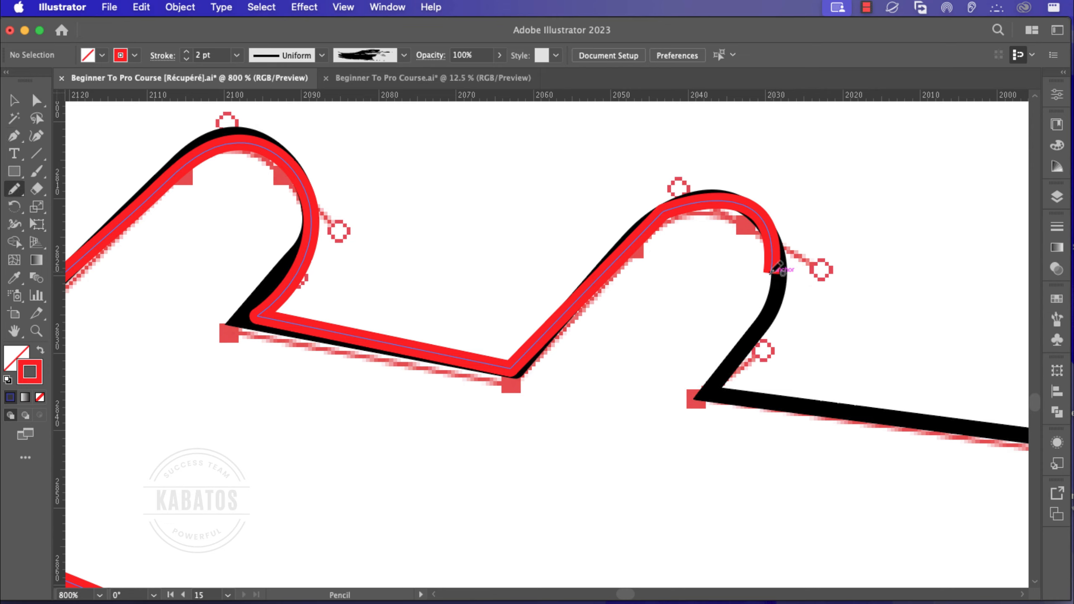
mouse_move(772, 270)
mouse_down()
mouse_move(778, 305)
mouse_move(719, 376)
mouse_up()
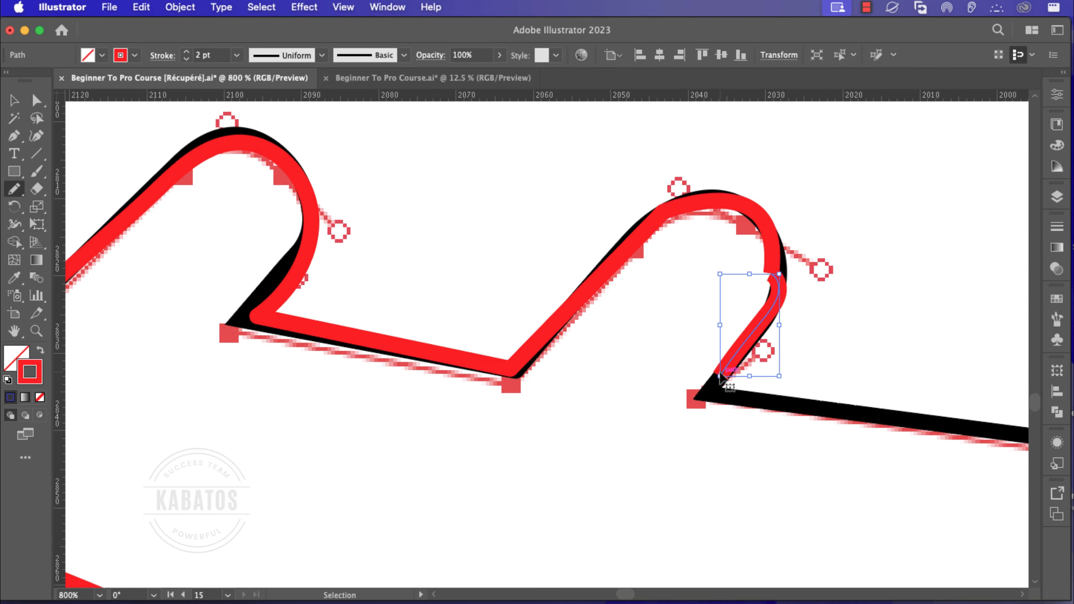
key(super+z)
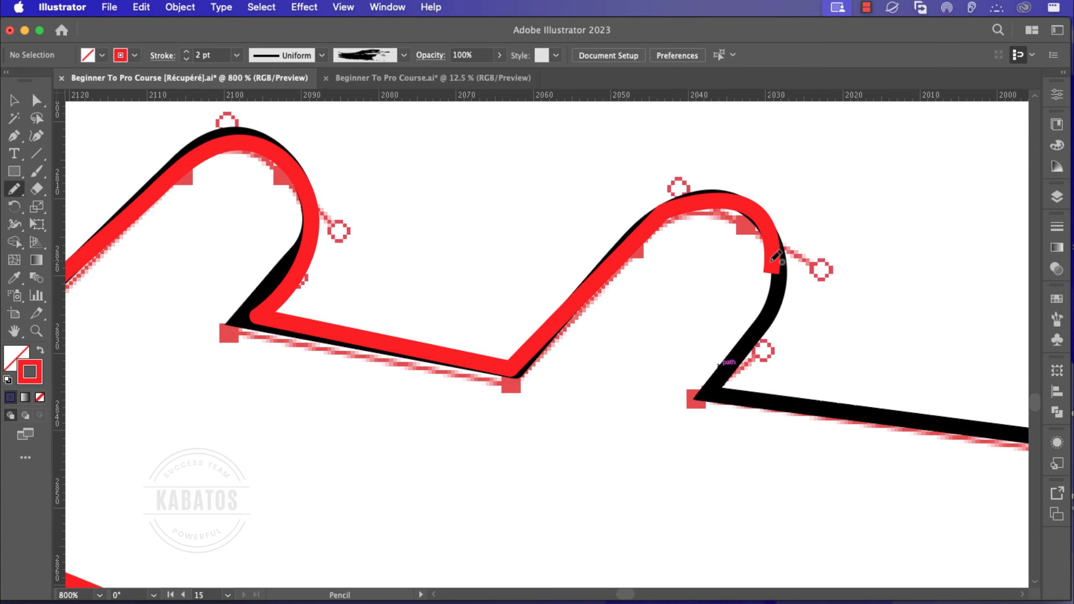
- Reselect the red trace and extend it with the Pencil tool down the second engine to its joint with the wing
key(super)
key(super)
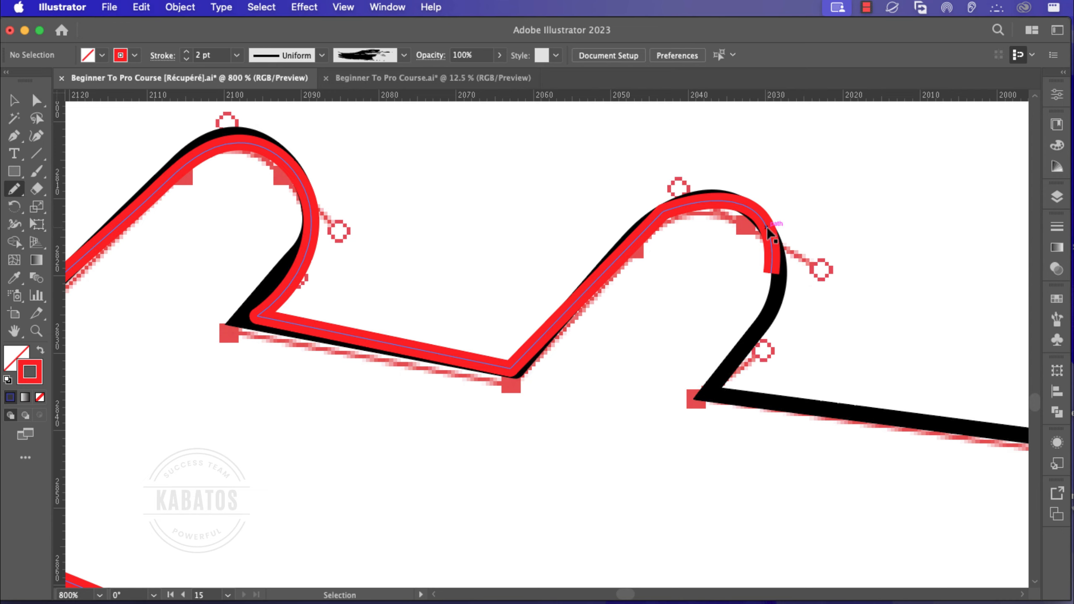
super+click(767, 233)
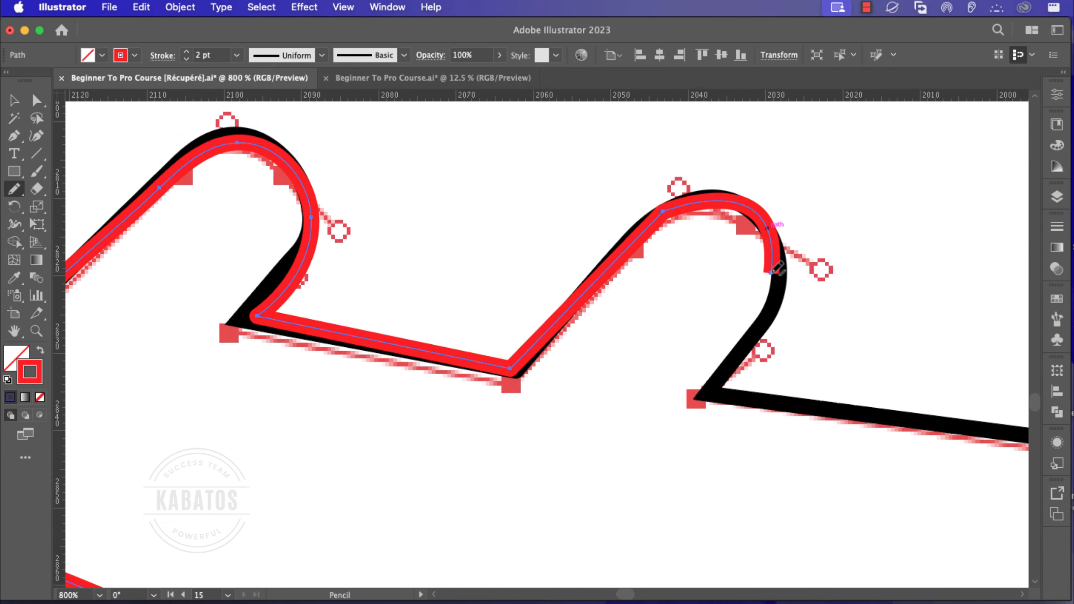
mouse_move(771, 273)
mouse_down()
mouse_move(764, 327)
mouse_move(707, 389)
mouse_up()
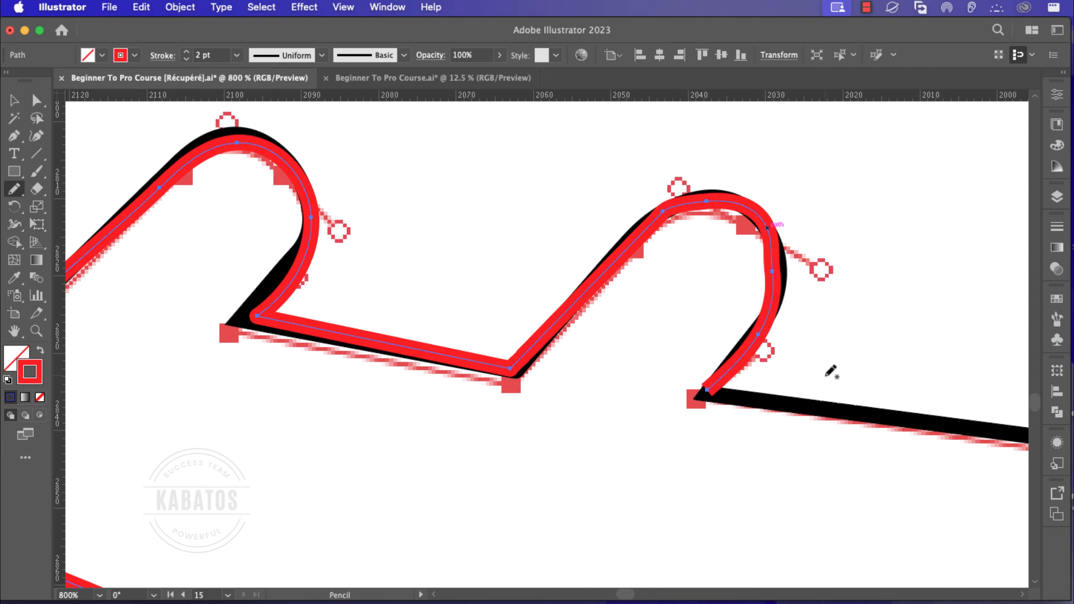
- Trace the wing edge to the fuselage and around the airplane's nose to the other wing's joint
drag(833, 370, 410, 312)
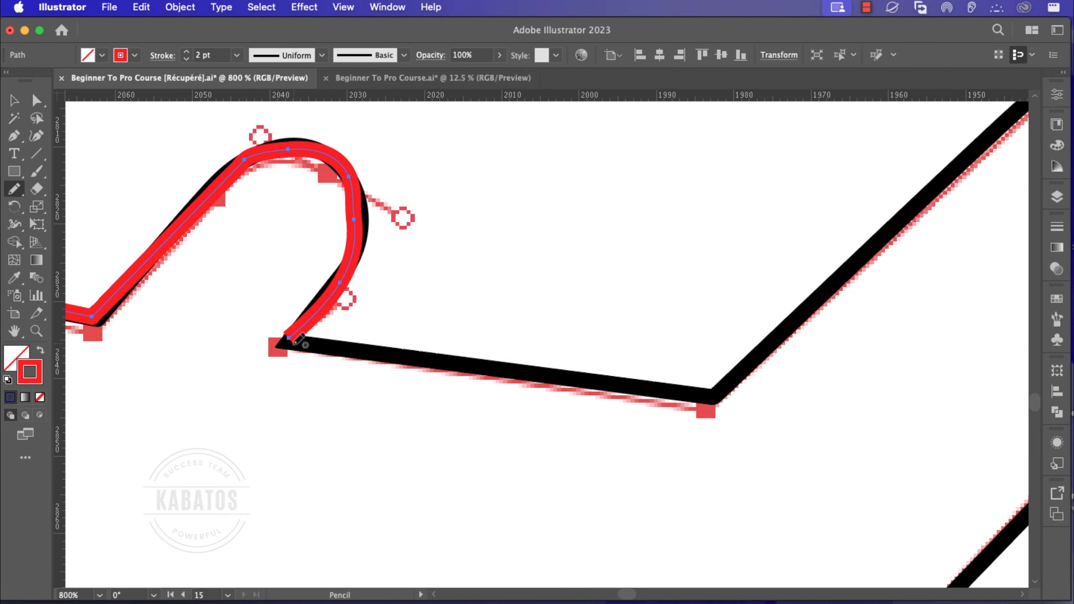
mouse_move(291, 337)
mouse_down()
mouse_move(752, 395)
mouse_move(442, 490)
mouse_move(443, 469)
mouse_move(569, 358)
mouse_up()
scroll(468, 462, down, 2)
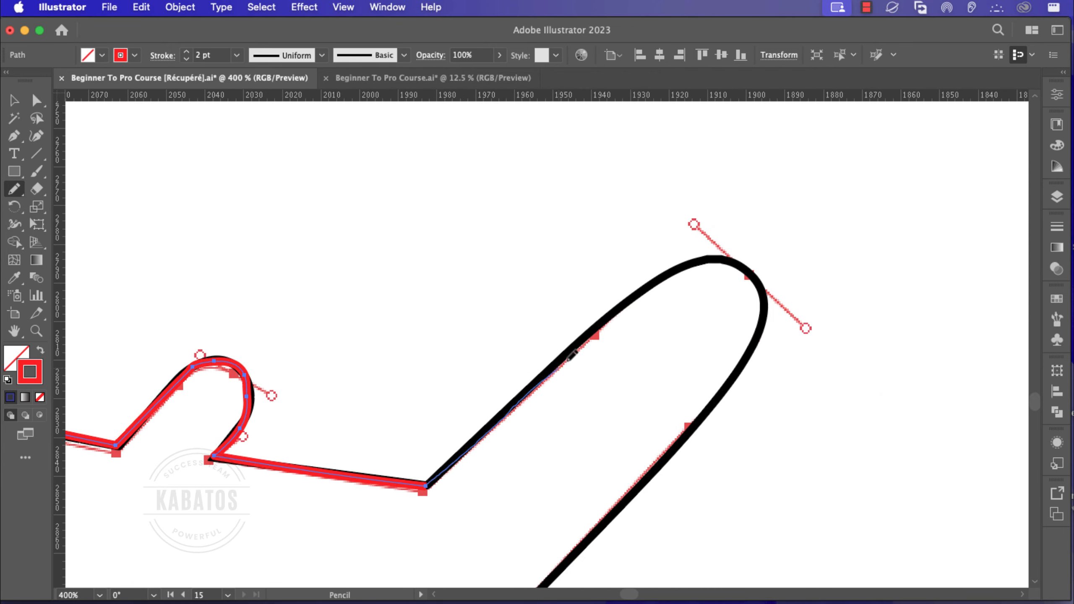
drag(663, 277, 704, 258)
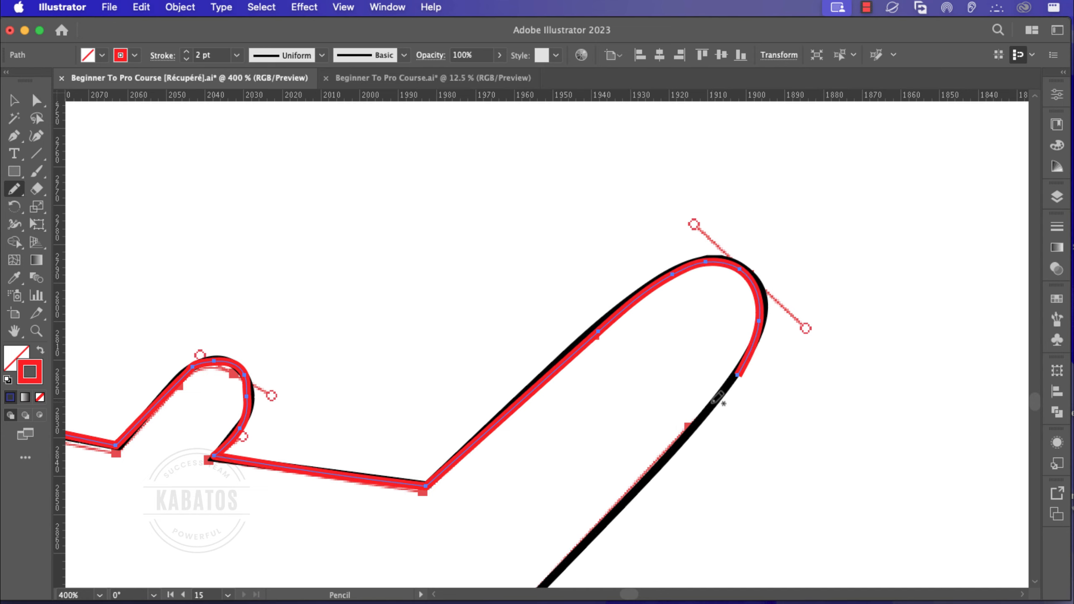
scroll(739, 383, down, 5)
mouse_move(741, 299)
mouse_down()
mouse_move(709, 347)
mouse_move(536, 517)
mouse_up()
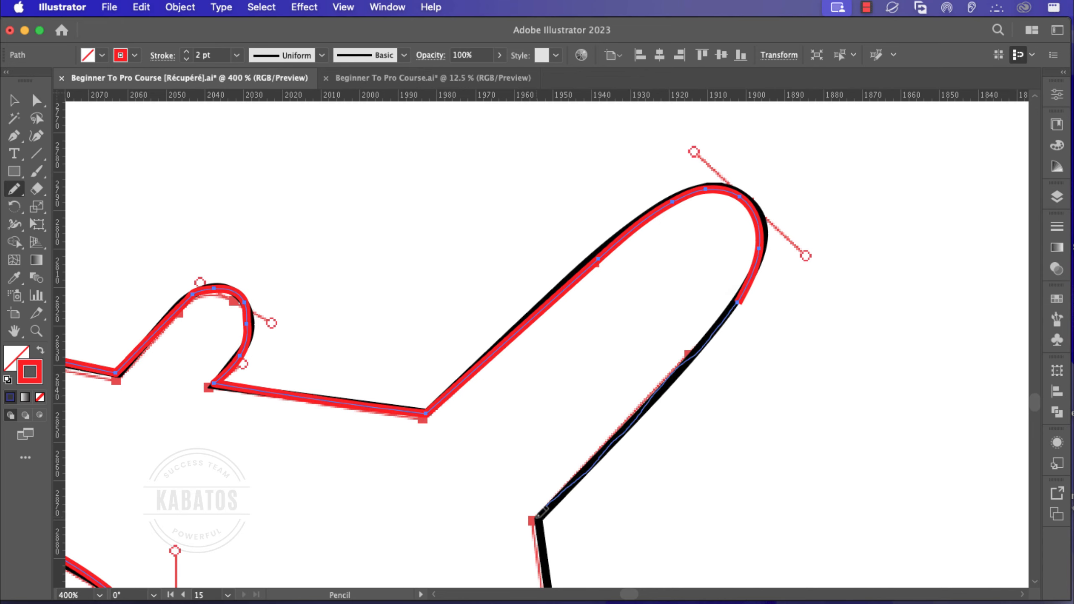
- Trace the other wing's edge around both engines toward the wing tip, redrawing the bowed section between the engines
mouse_move(602, 479)
mouse_down()
mouse_move(602, 261)
mouse_move(623, 149)
mouse_up()
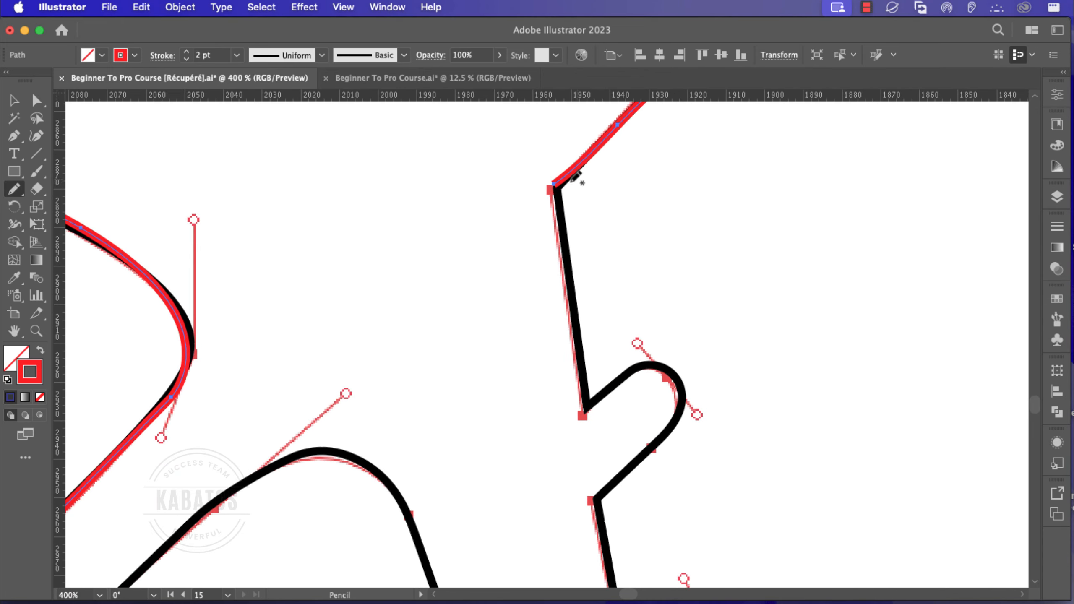
drag(555, 187, 583, 407)
mouse_move(584, 406)
mouse_down()
mouse_move(641, 365)
mouse_move(658, 366)
mouse_move(679, 403)
mouse_move(656, 444)
mouse_up()
drag(648, 508, 755, 319)
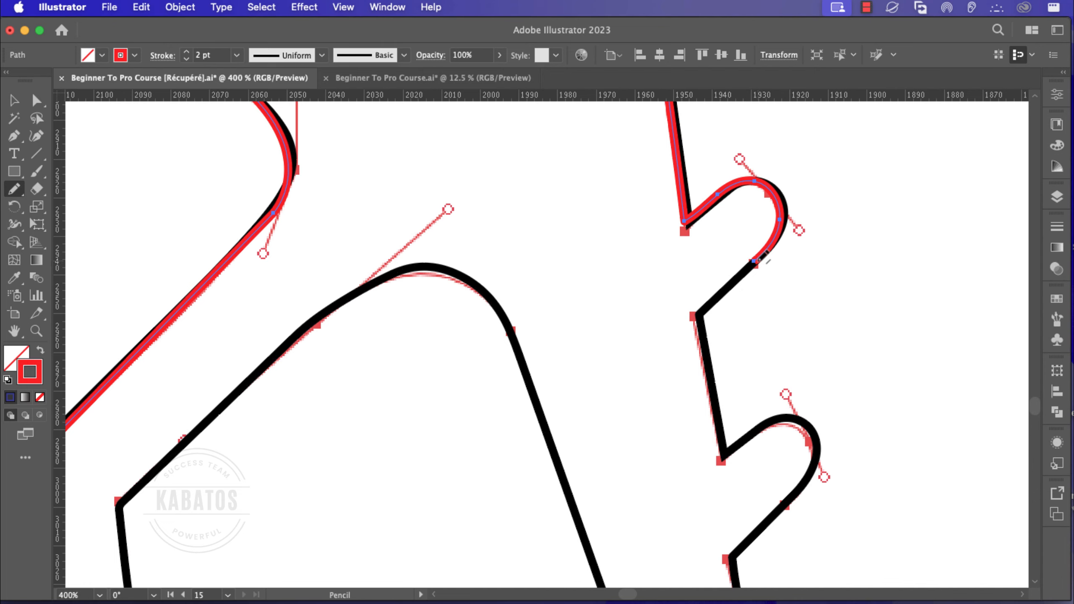
mouse_move(760, 259)
mouse_down()
mouse_move(698, 315)
mouse_move(721, 459)
mouse_up()
scroll(719, 423, down, 8)
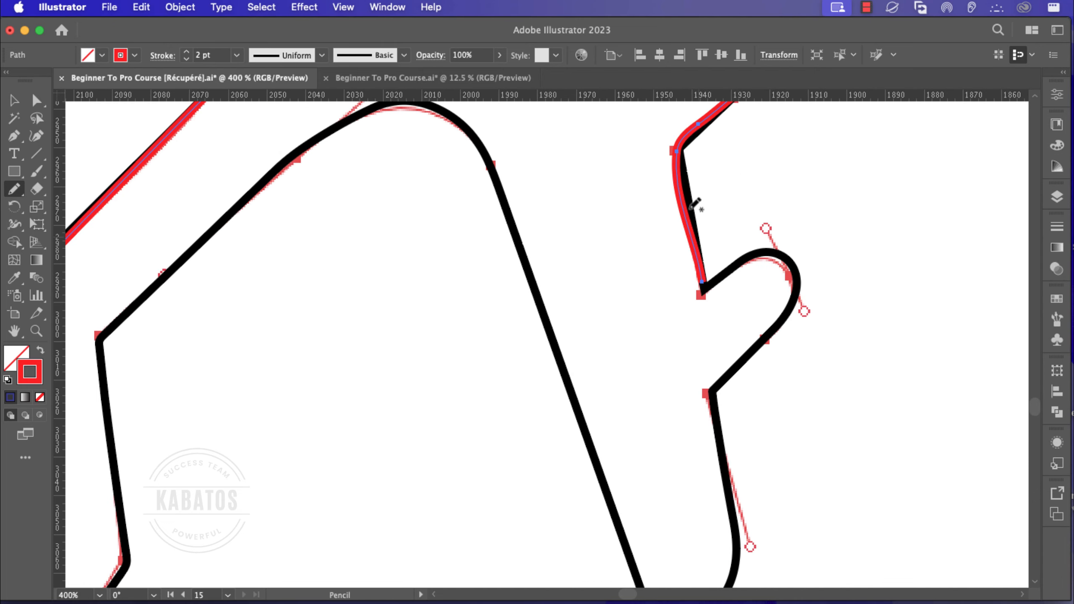
mouse_move(676, 146)
mouse_down()
mouse_move(700, 288)
mouse_move(775, 255)
mouse_move(796, 269)
mouse_move(780, 317)
mouse_move(803, 267)
mouse_move(795, 193)
mouse_move(748, 248)
mouse_move(767, 383)
mouse_up()
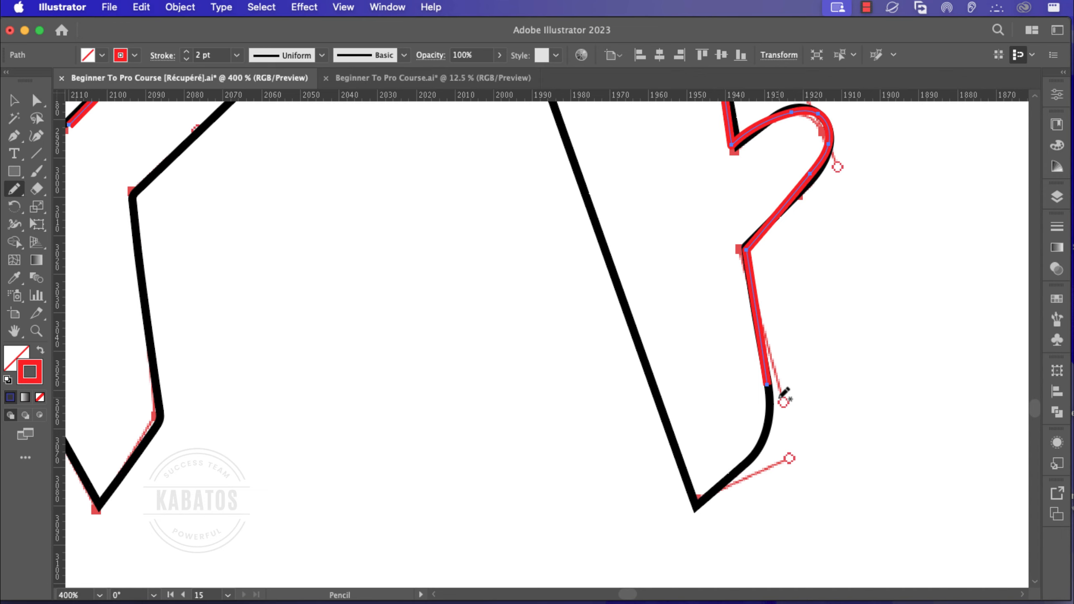
- Trace around the second wing's tip and back up its inner edge onto the curve at the fuselage
key(p)
mouse_move(768, 385)
mouse_down()
mouse_move(776, 402)
mouse_move(751, 477)
mouse_move(743, 470)
mouse_move(719, 495)
mouse_up()
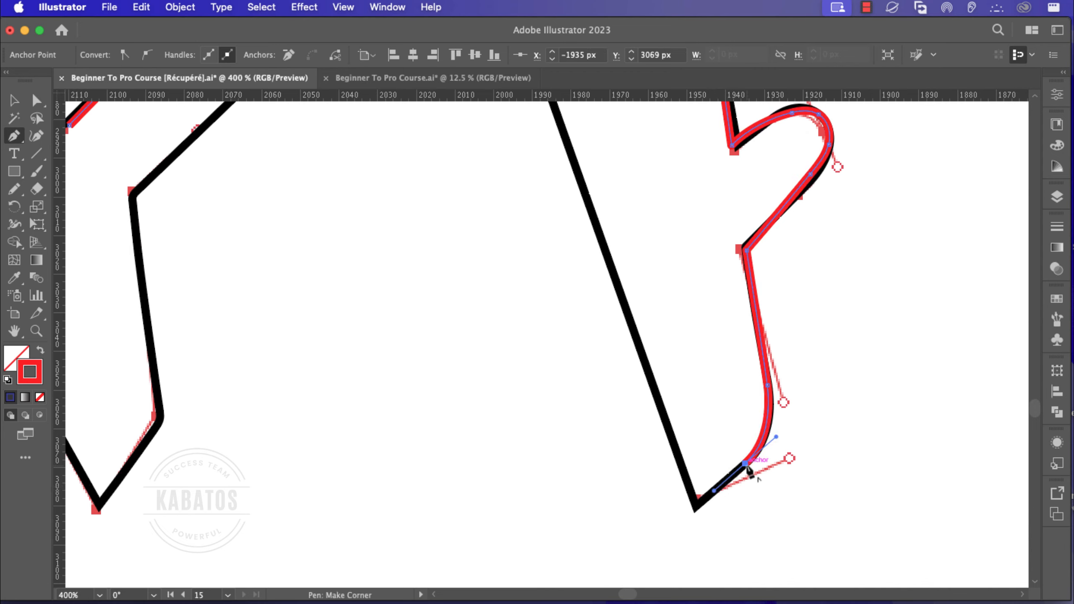
mouse_move(748, 466)
mouse_down()
mouse_move(769, 476)
mouse_move(742, 469)
mouse_move(705, 498)
mouse_move(683, 474)
mouse_move(734, 477)
mouse_move(707, 498)
mouse_move(641, 358)
mouse_up()
key(n)
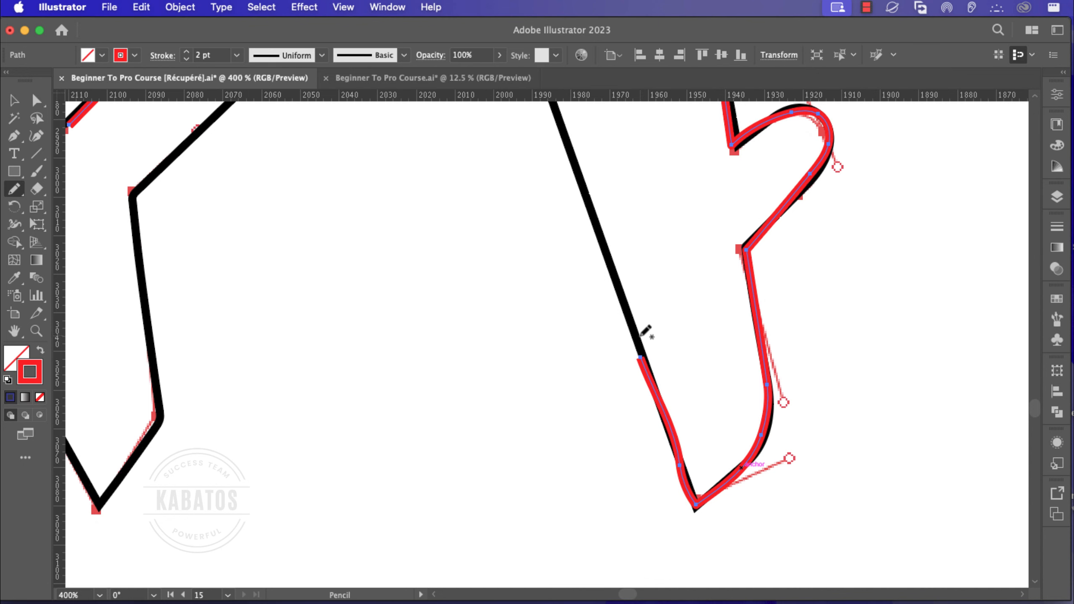
scroll(646, 331, down, 3)
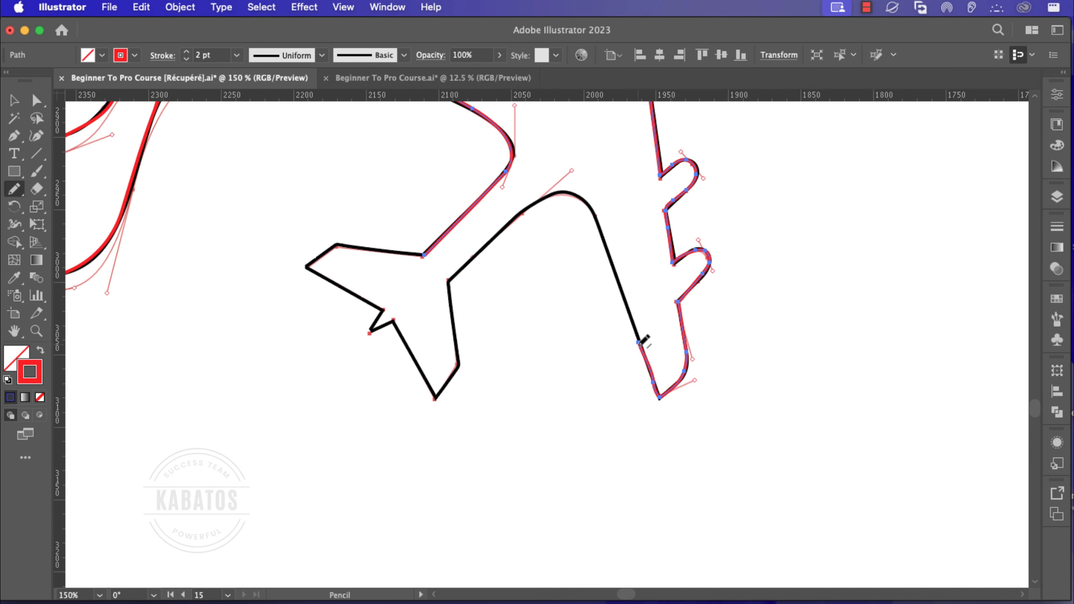
mouse_move(632, 317)
mouse_down()
mouse_move(621, 272)
mouse_move(575, 194)
mouse_up()
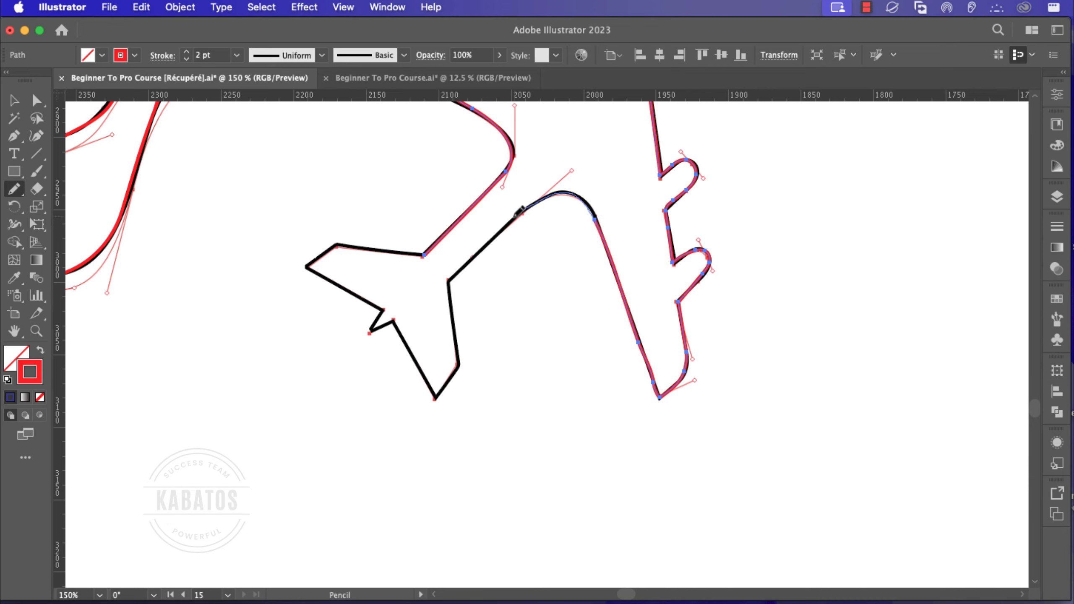
- Trace the rear fuselage and both tail fins back to the starting joint to complete the airplane outline
mouse_move(457, 267)
mouse_down()
mouse_move(459, 364)
mouse_move(437, 395)
mouse_move(394, 322)
mouse_move(371, 332)
mouse_up()
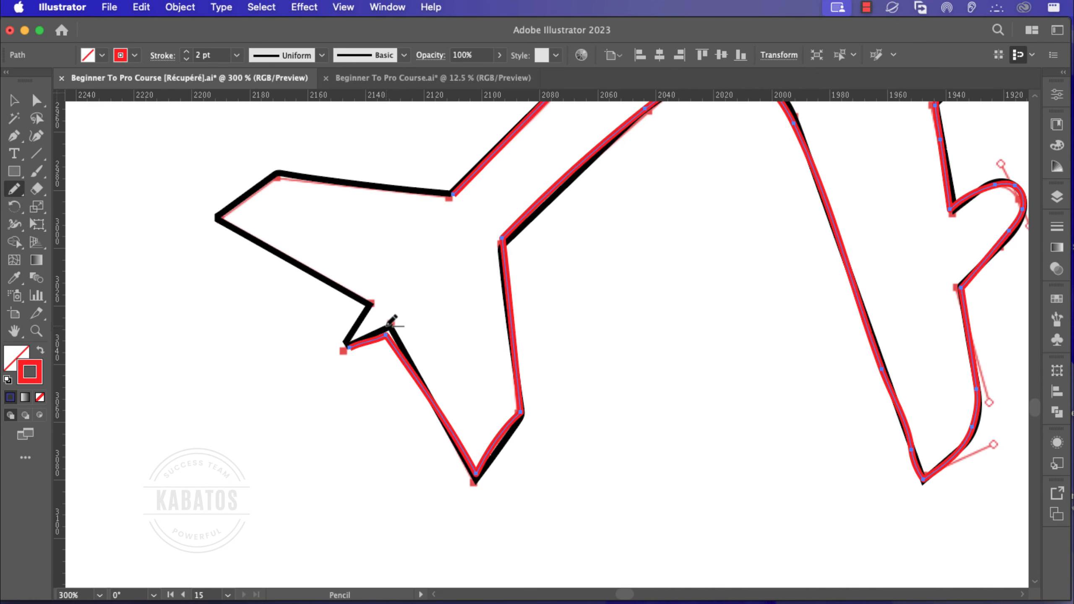
scroll(399, 315, up, 5)
mouse_move(432, 398)
mouse_down()
mouse_move(455, 427)
mouse_move(401, 324)
mouse_move(315, 363)
mouse_move(384, 262)
mouse_move(654, 403)
mouse_move(612, 410)
mouse_move(503, 332)
mouse_move(364, 259)
mouse_move(483, 176)
mouse_move(831, 212)
mouse_up()
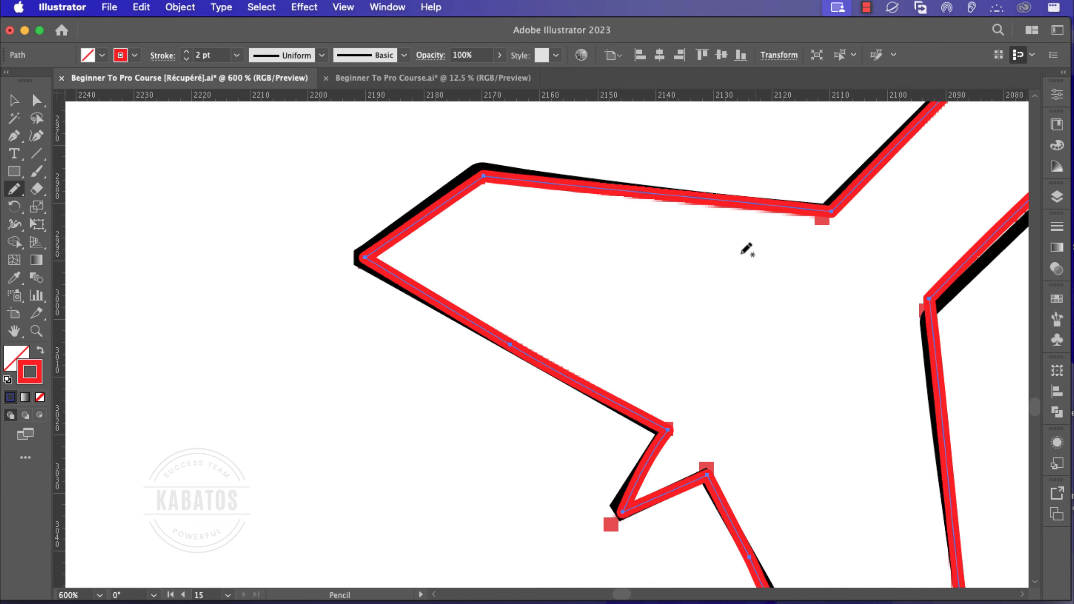
- Move the tail fin's upper corner anchor onto the black outline with the Direct Selection tool
scroll(491, 180, up, 4)
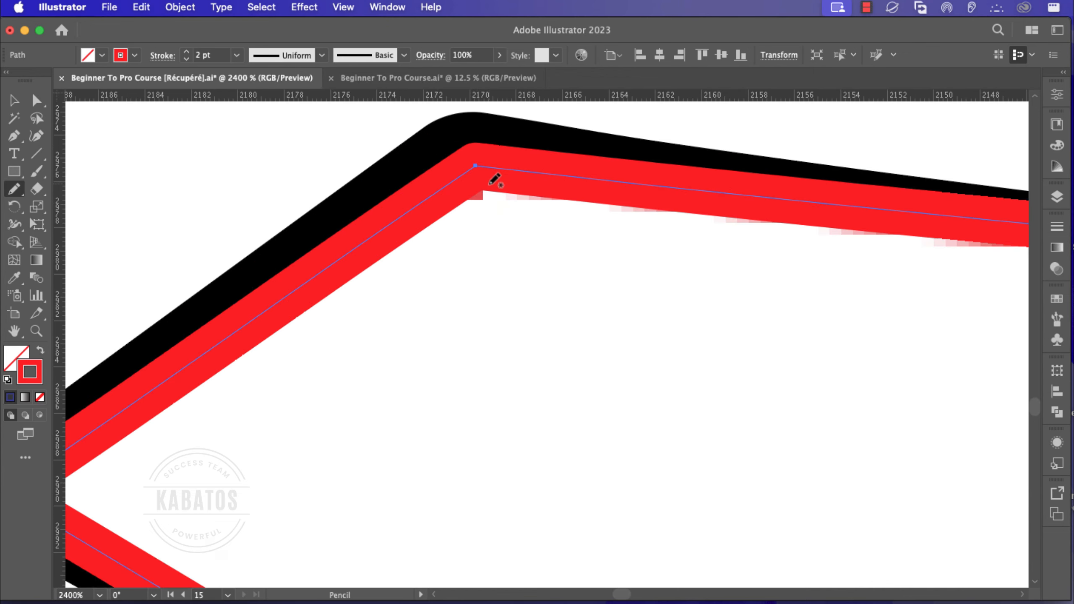
key(a)
drag(475, 165, 465, 140)
scroll(481, 179, down, 2)
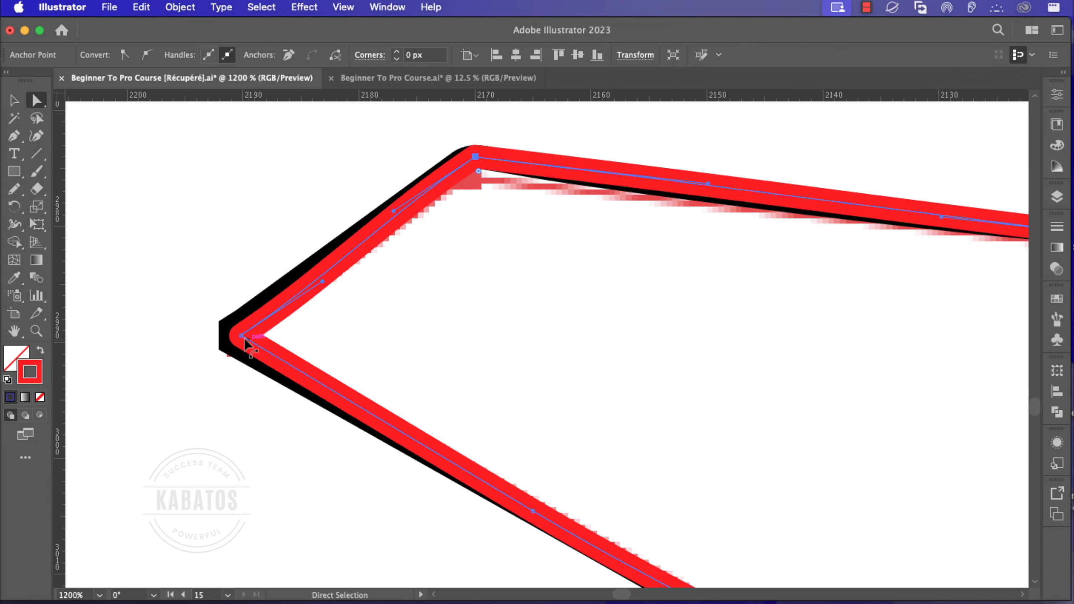
- Move the tail fin's outermost tip anchor onto the black outline and deselect the airplane path
drag(244, 337, 236, 332)
scroll(545, 372, down, 4)
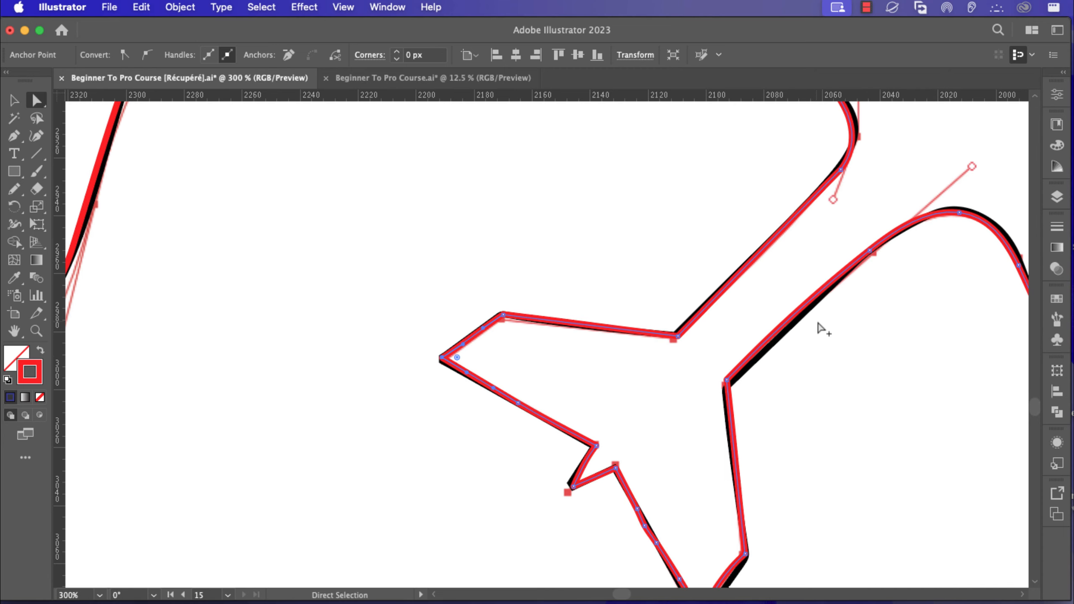
scroll(820, 330, down, 4)
click(841, 367)
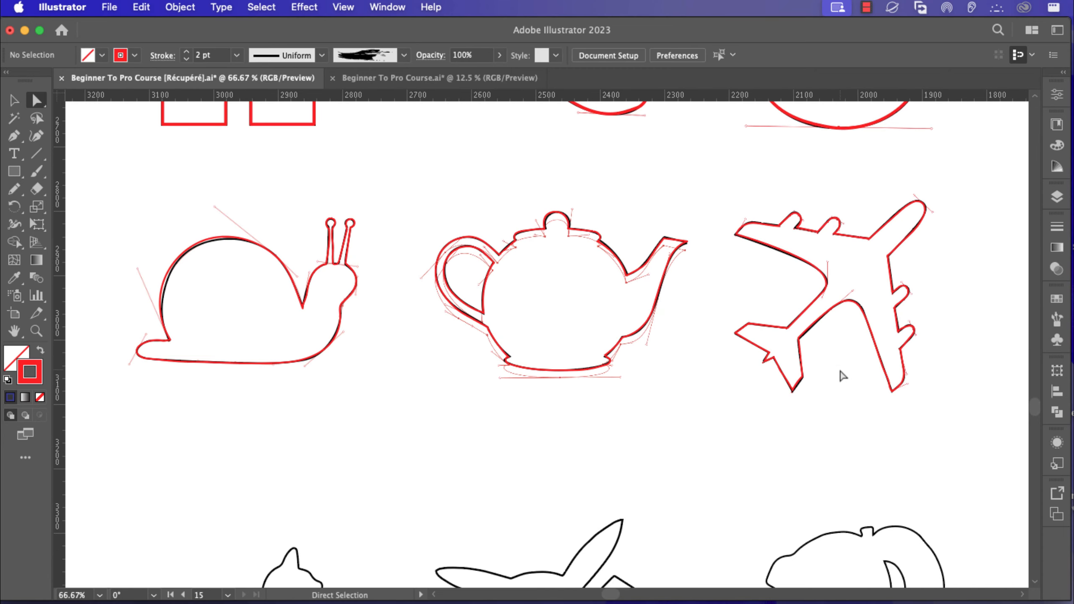
scroll(842, 374, down, 6)
scroll(844, 373, down, 3)
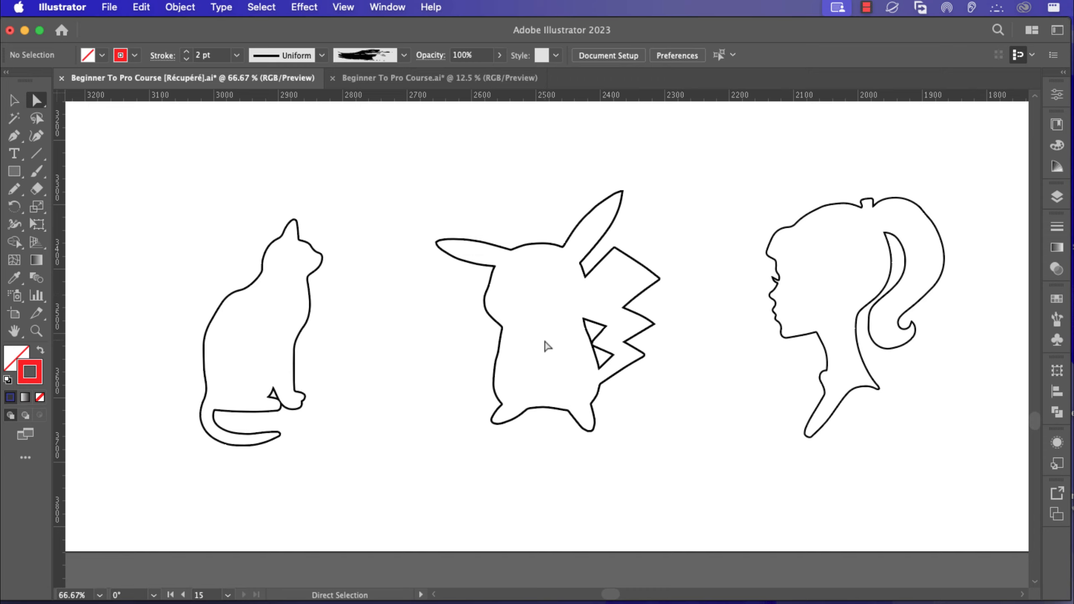
scroll(546, 338, down, 3)
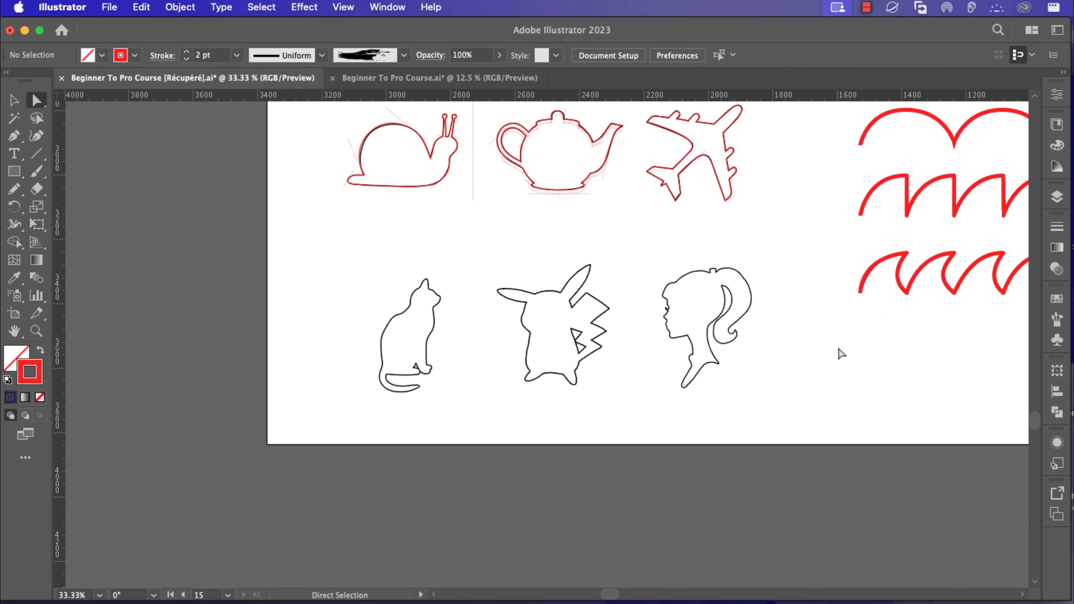
mouse_move(913, 334)
mouse_down()
mouse_move(590, 372)
mouse_move(739, 432)
mouse_move(714, 427)
mouse_up()
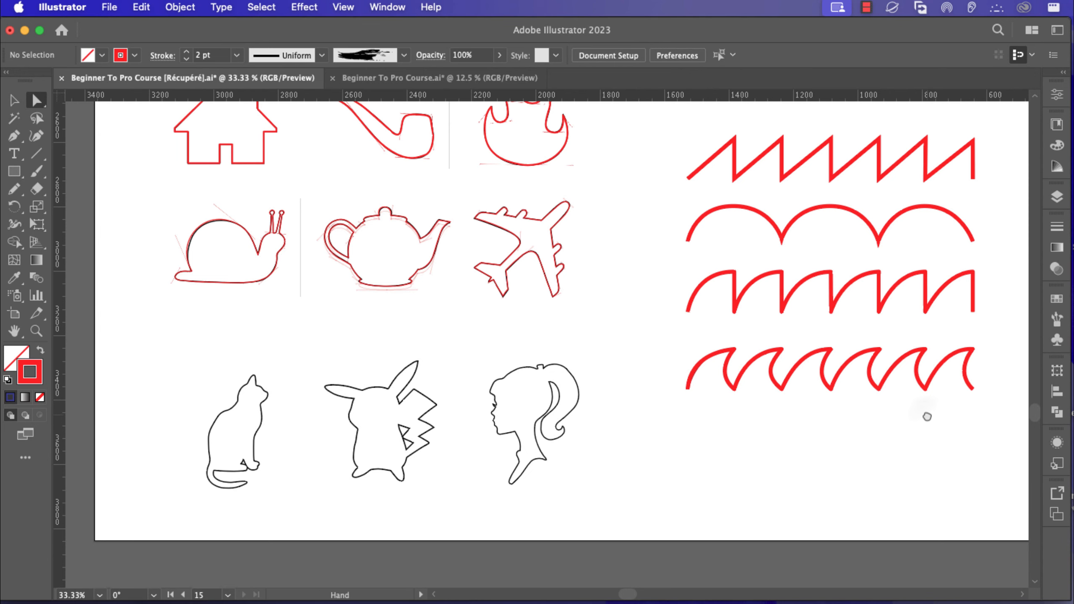
drag(923, 413, 762, 427)
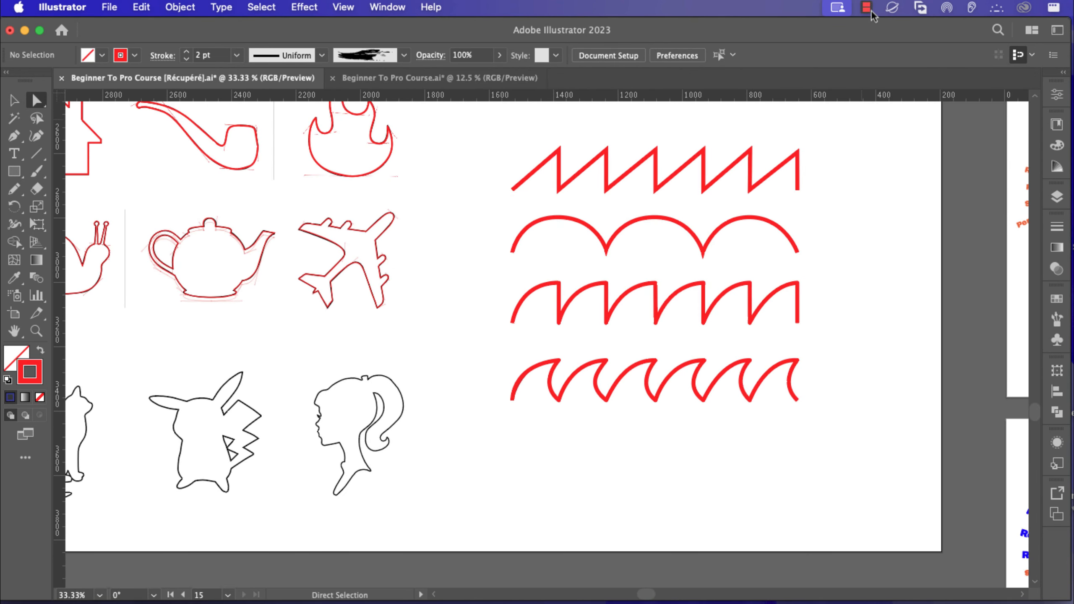